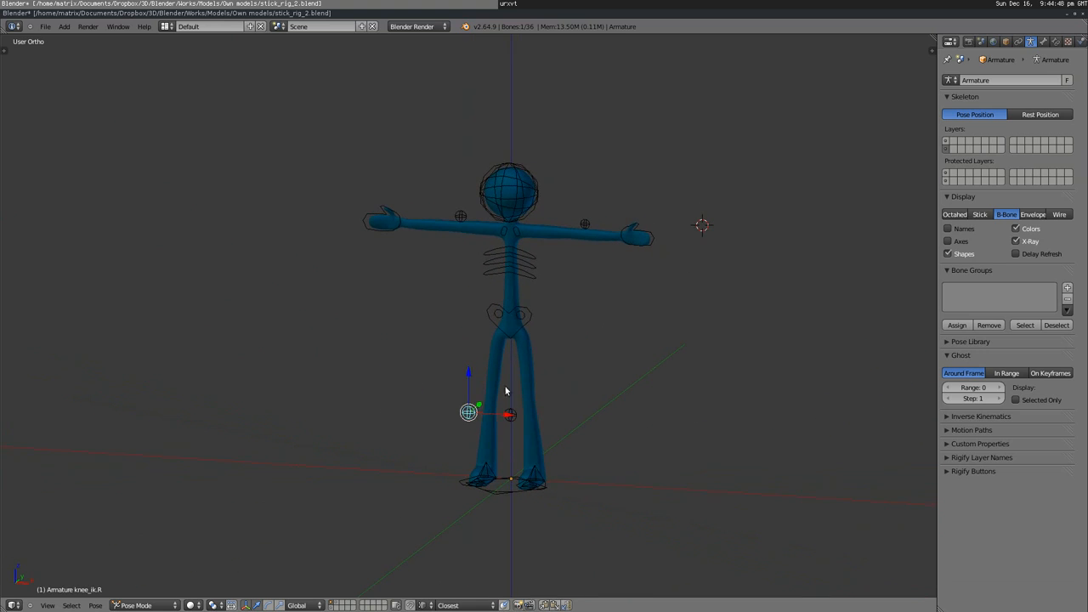
Cancel the right knee control's move, select the hips control, and inspect the rig from the front and at an angle.
key("g")
right_click(576, 420)
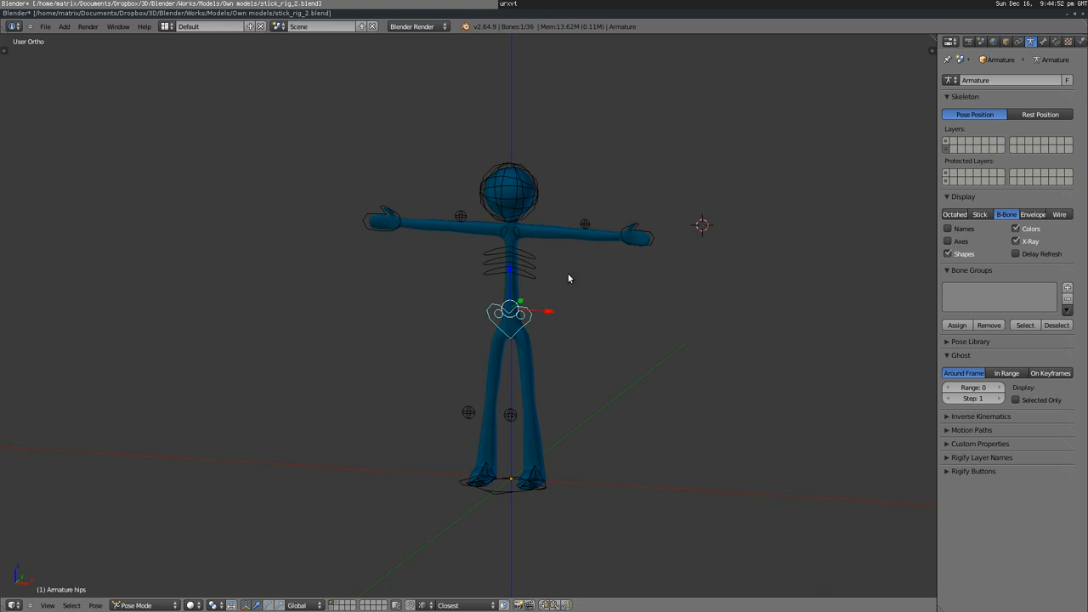
middle_click_drag(584, 278, 571, 317)
key("KP_1")
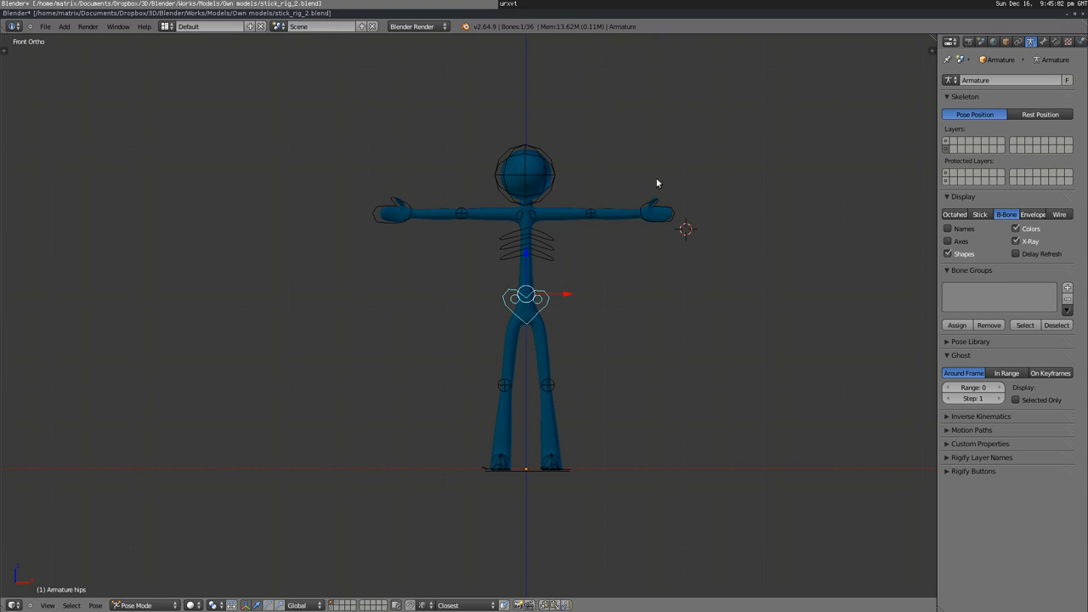
middle_click_drag(590, 422, 468, 384)
scroll(499, 427, "up", 4)
scroll(463, 414, "down", 4)
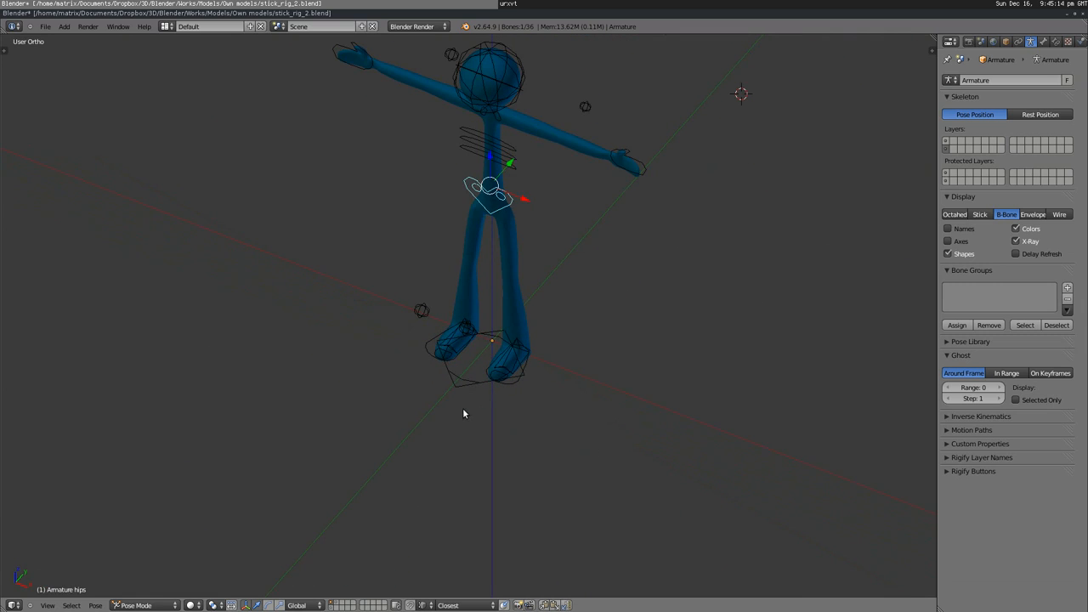
Select the gavin_controller bone at the figure's feet and try moving the whole character in front view.
right_click(461, 391)
mouse_move(509, 399)
middle_mouse_down()
mouse_move(462, 402)
mouse_move(474, 350)
mouse_move(522, 391)
middle_mouse_up()
key("KP_1")
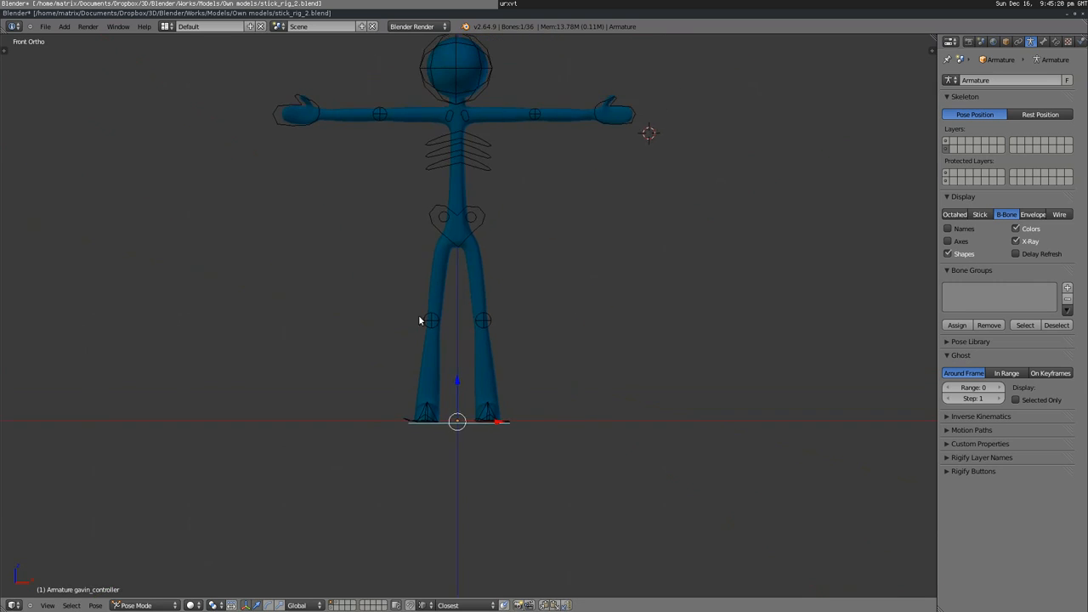
key("g")
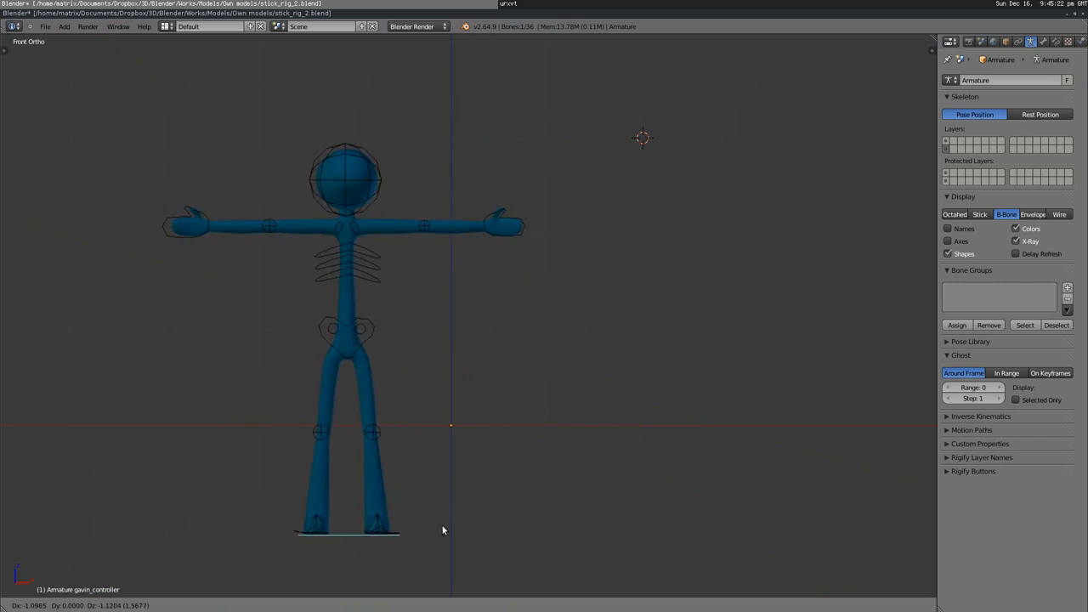
right_click(330, 486)
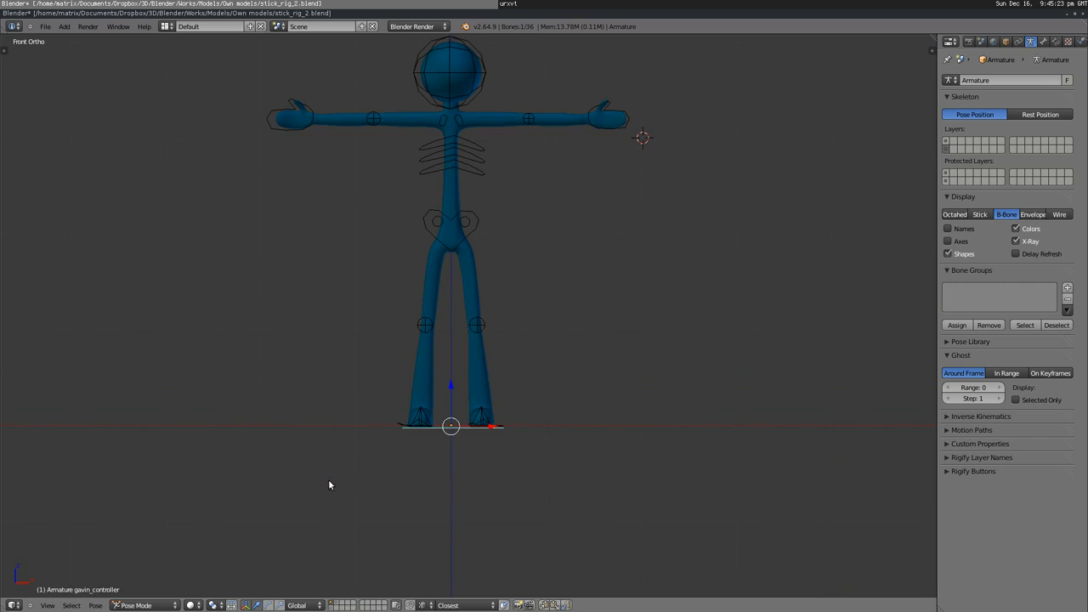
right_click(449, 427)
key("g")
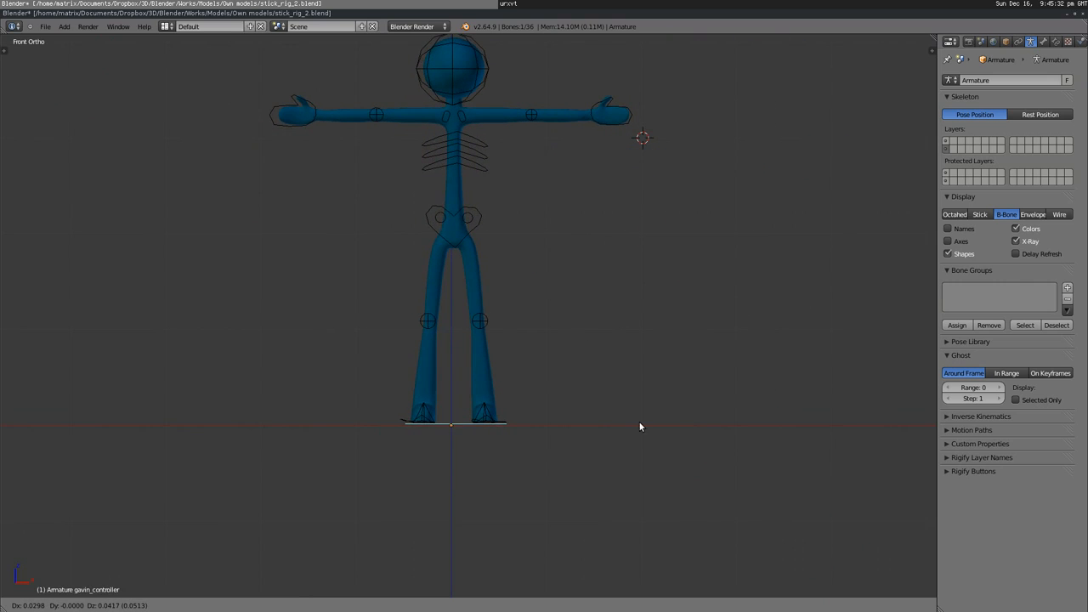
right_click(470, 412)
Select the left foot controller and try moving it freely while viewing the leg from the side.
middle_click_drag(480, 406, 333, 440)
key("KP_3")
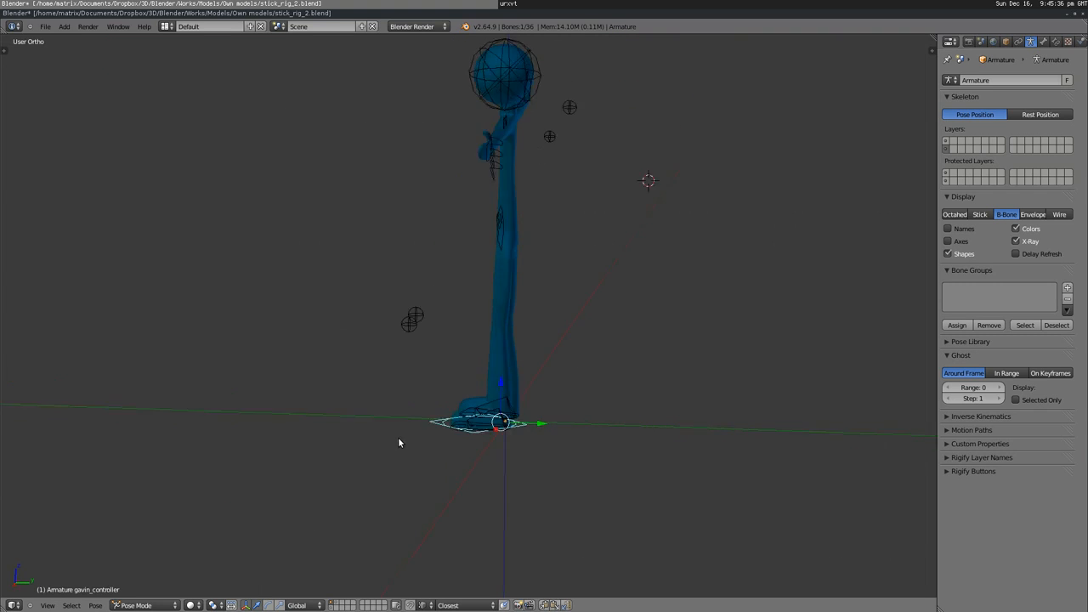
scroll(464, 431, "up", 4)
middle_click_drag(522, 460, 476, 335, "shift")
middle_click_drag(419, 407, 485, 459)
right_click(413, 448)
key("g")
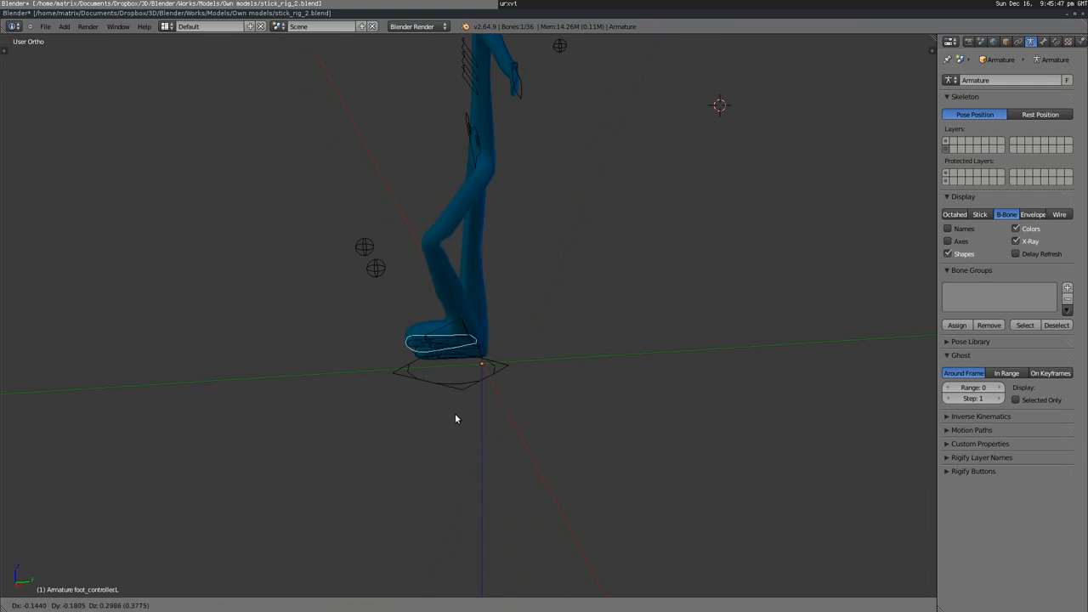
right_click(479, 417)
Try moving the left foot controller along the global Z axis, and freely toward the back of the figure.
middle_click_drag(478, 421, 456, 457)
key("g")
key("z")
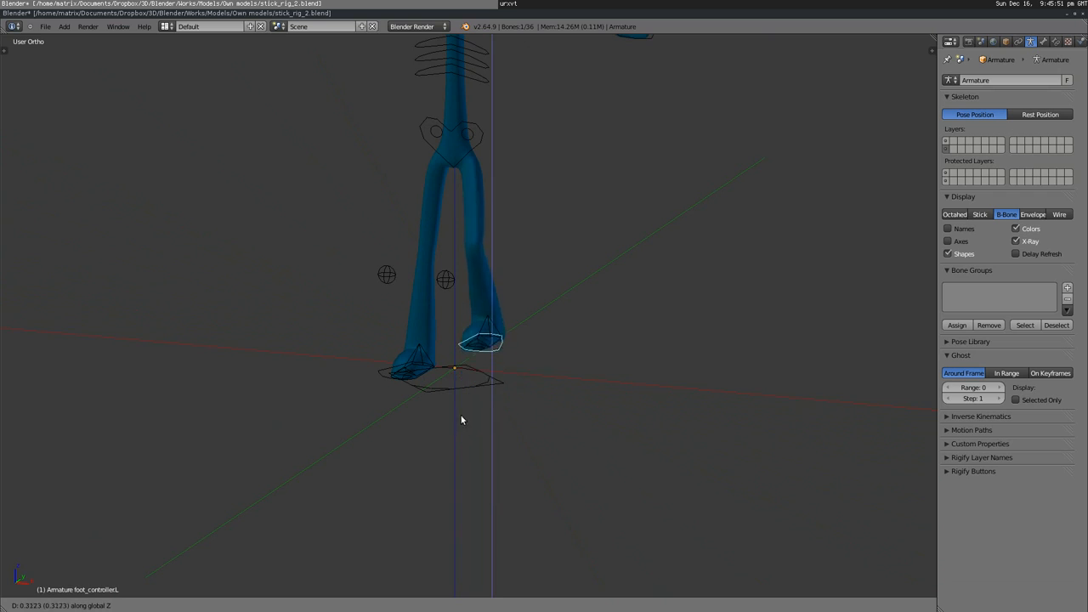
right_click(459, 392)
middle_click_drag(464, 415, 338, 412)
key("g")
key("z")
right_click(508, 382)
key("g")
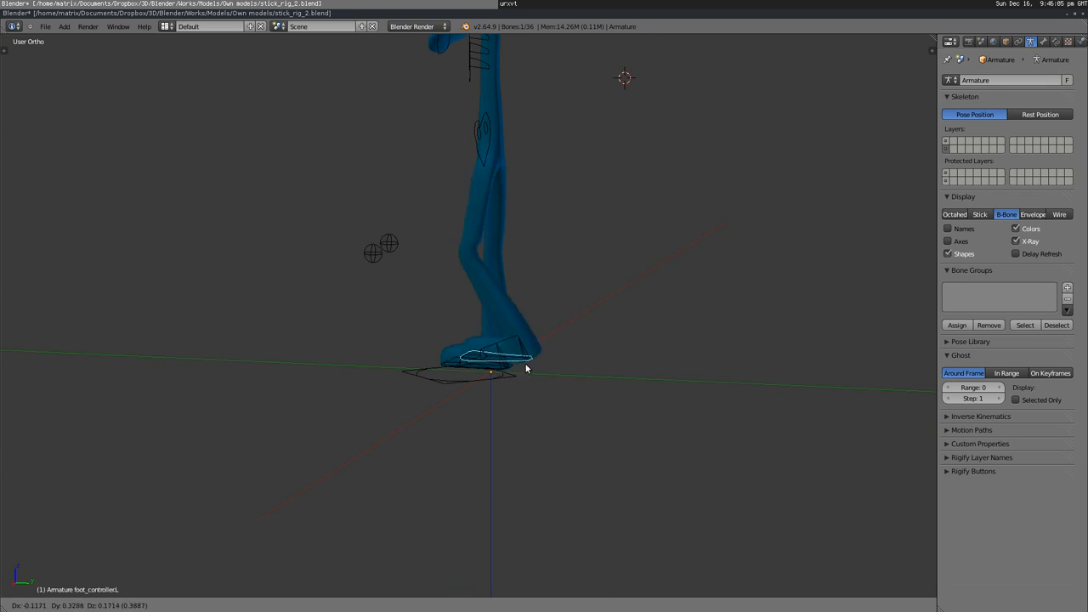
right_click(359, 364)
Select the left toes bone and try rotating it about the global X axis.
mouse_move(358, 366)
middle_mouse_down()
mouse_move(433, 393)
mouse_move(378, 373)
middle_mouse_up()
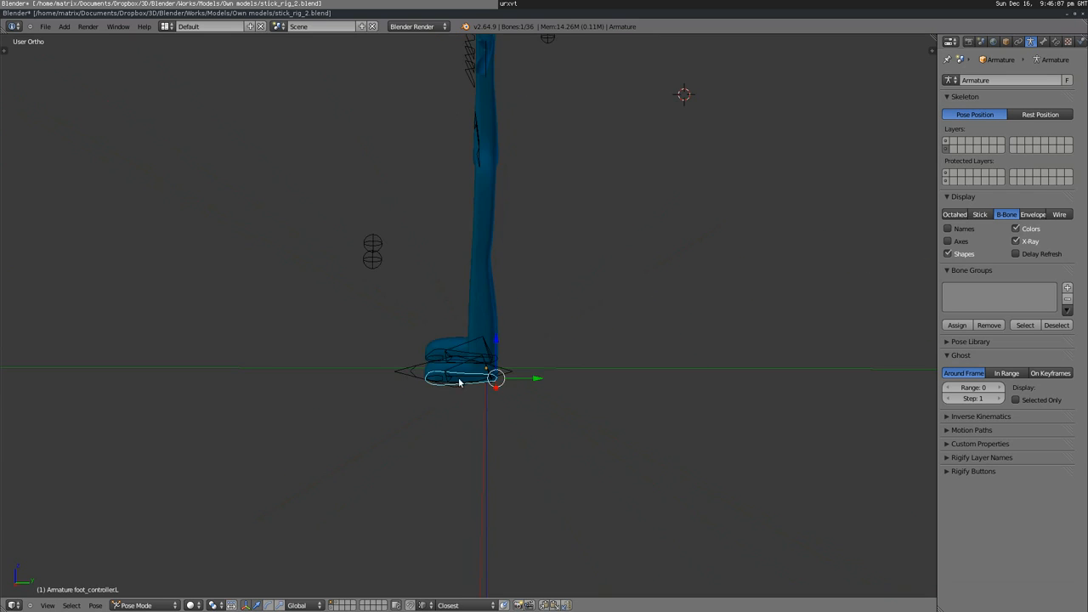
scroll(468, 400, "up", 2)
middle_click_drag(474, 417, 450, 411, "shift")
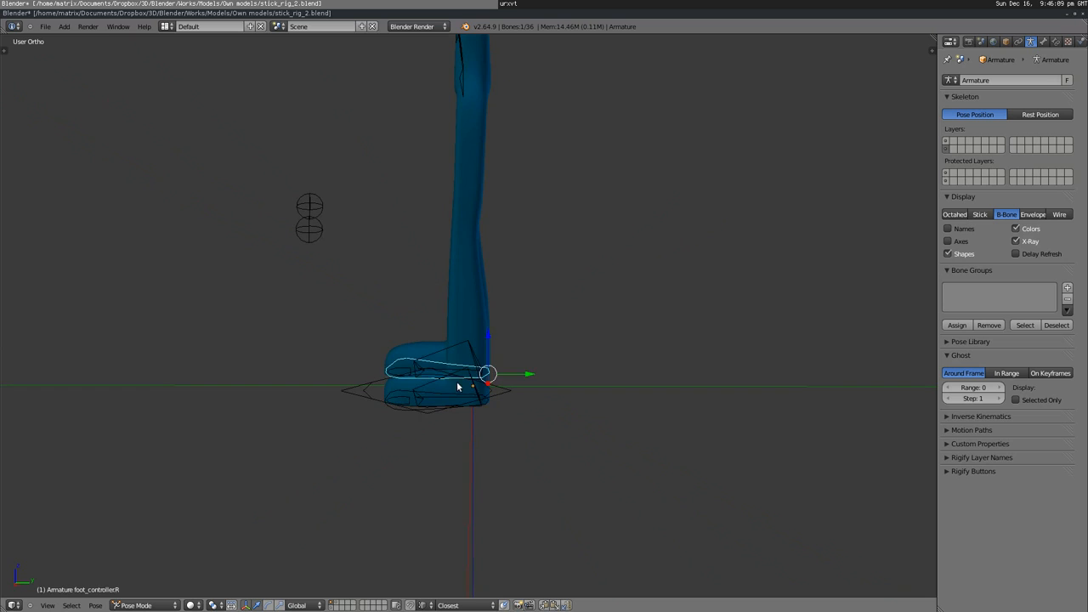
right_click(403, 405)
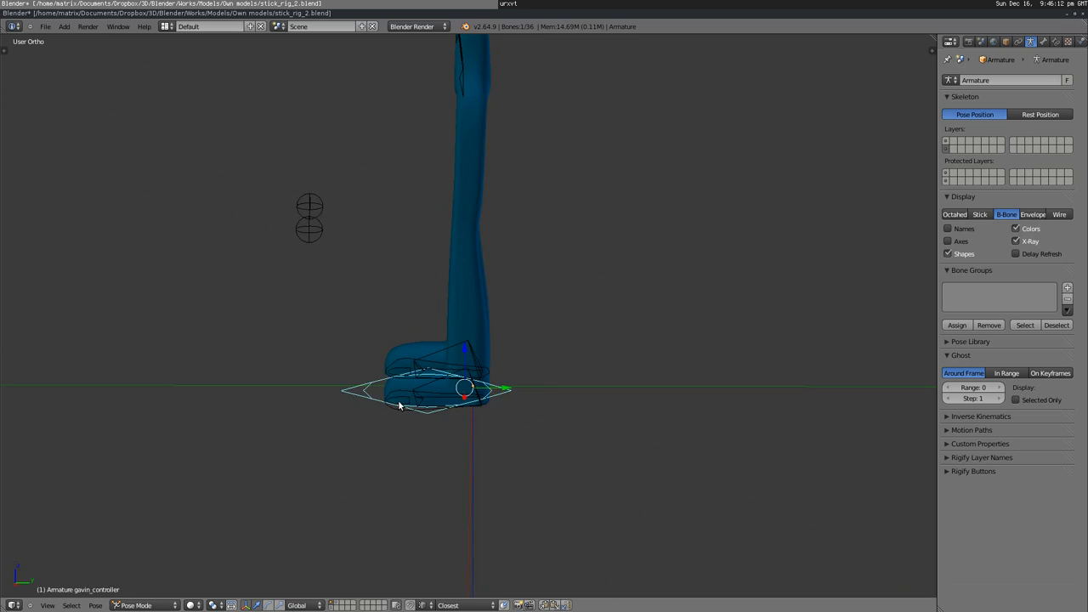
scroll(403, 412, "up", 4)
middle_click_drag(408, 436, 438, 324, "shift")
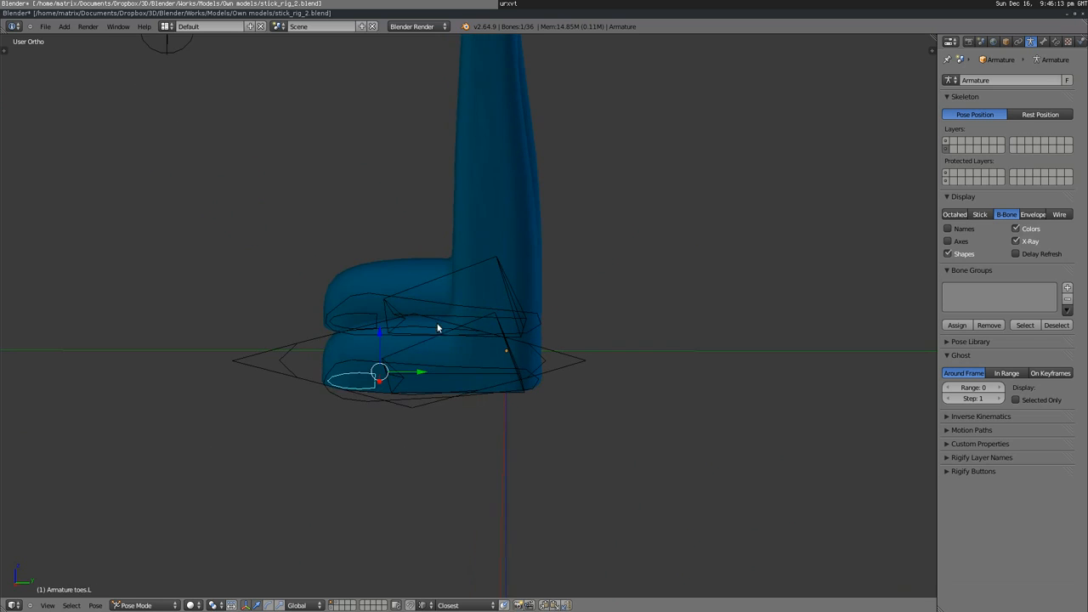
key("r")
key("x")
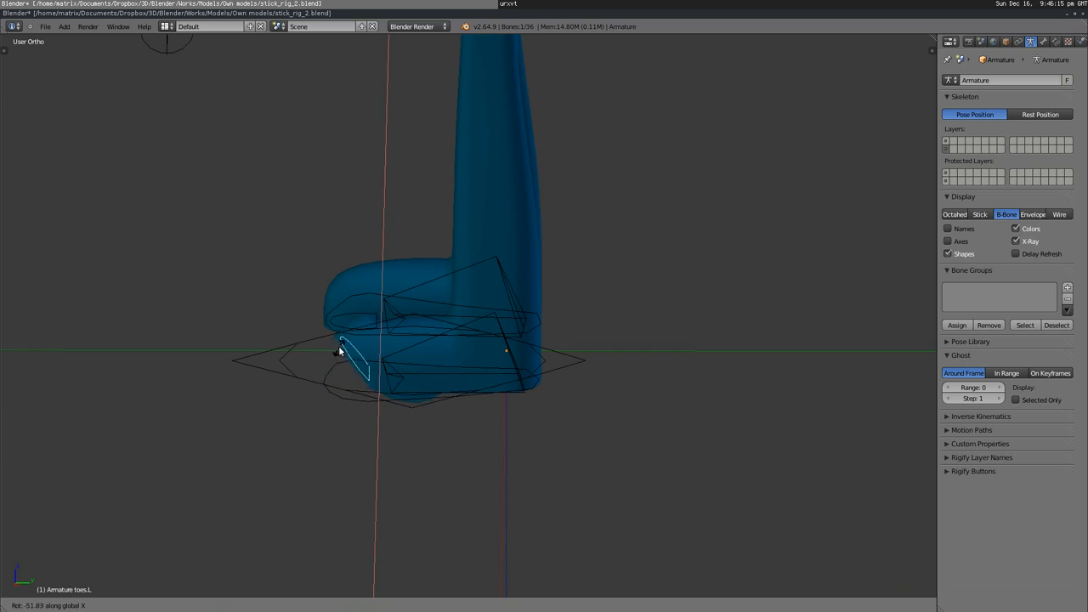
right_click(332, 363)
middle_click_drag(319, 375, 398, 468)
key("r")
key("x")
left_click(367, 442)
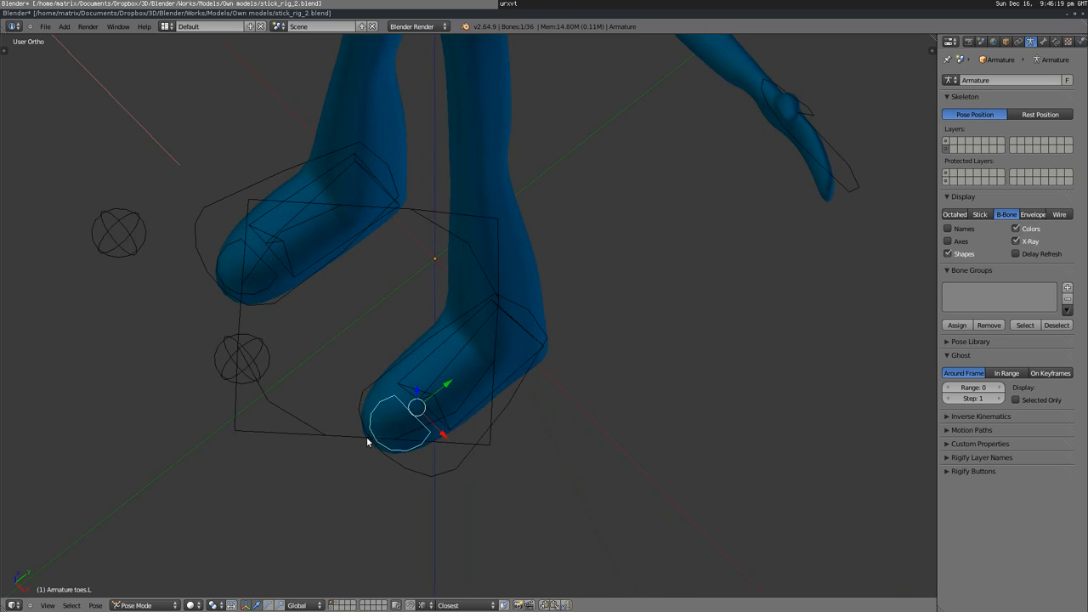
Select the left foot bone and try rotating it about the global X axis.
middle_click_drag(476, 390, 395, 336)
right_click(491, 329)
middle_click_drag(490, 332, 488, 369)
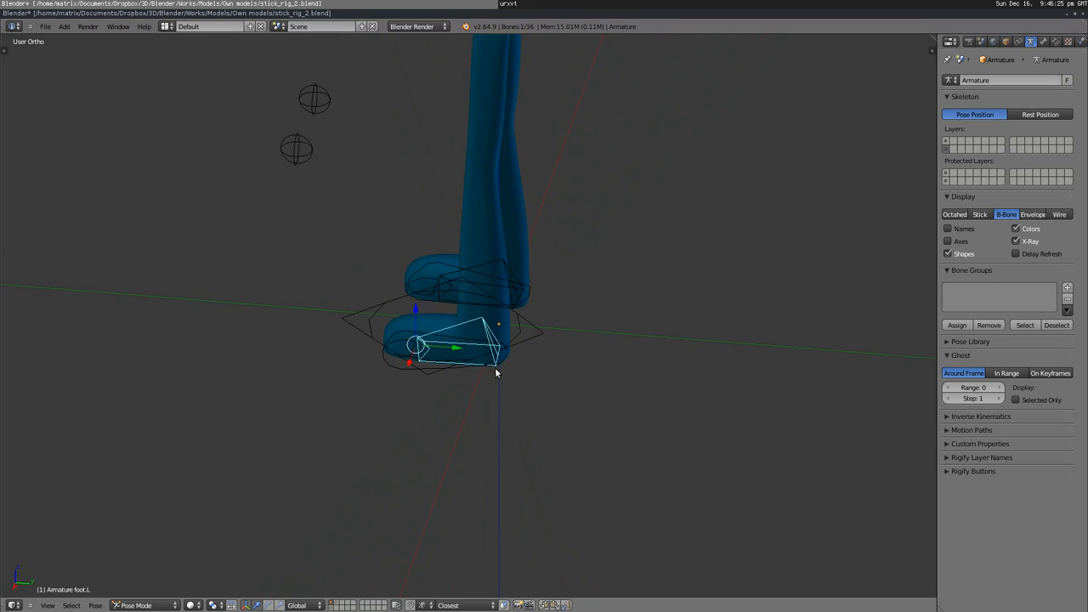
key("r")
key("x")
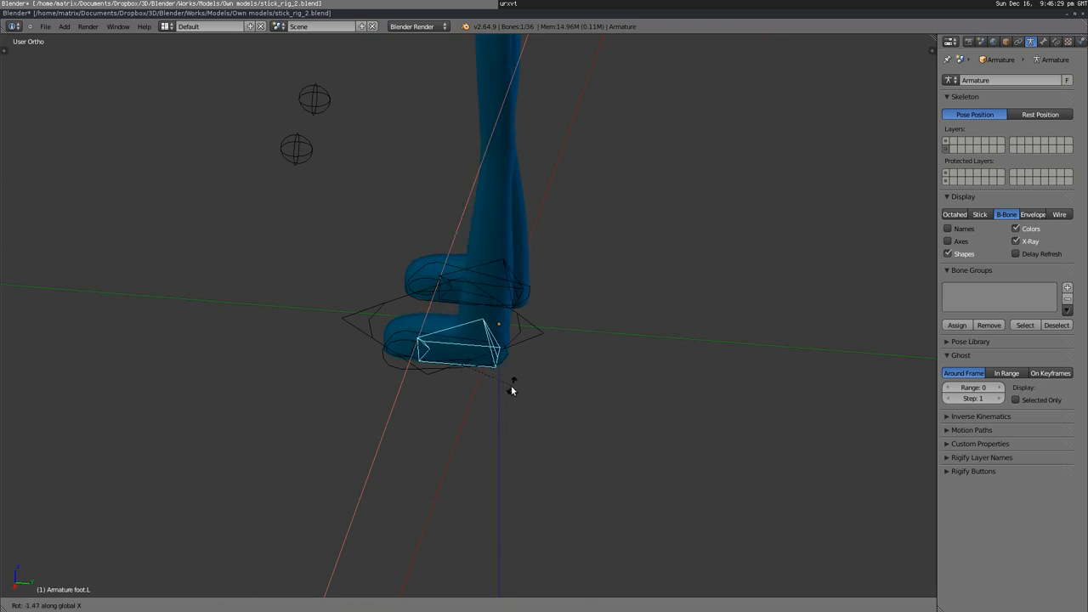
left_click(510, 354)
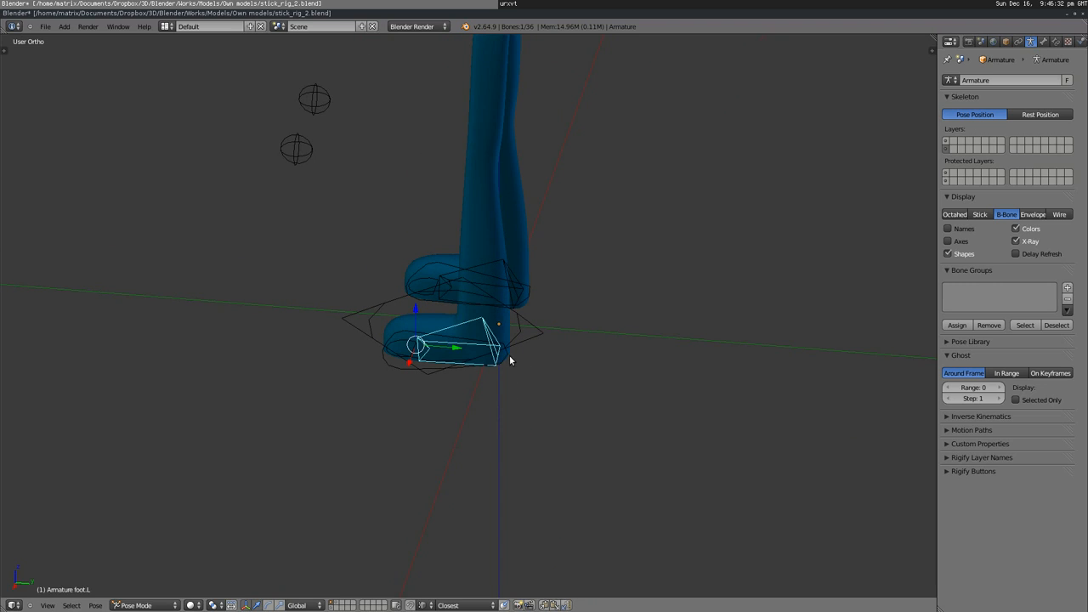
Select the left toes bone again and try rotating it without an axis constraint.
right_click(392, 351)
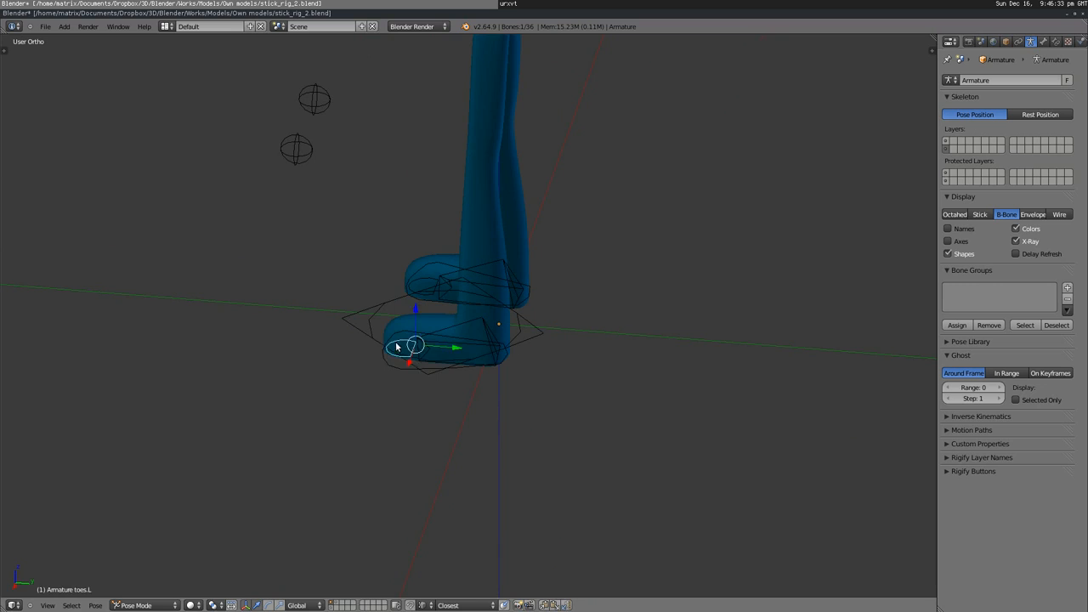
key("r")
left_click(398, 340)
middle_click_drag(438, 331, 441, 298)
middle_click_drag(479, 344, 480, 352)
Try moving the left knee IK control to test how it steers the knee.
key("g")
right_click(542, 284)
key("g")
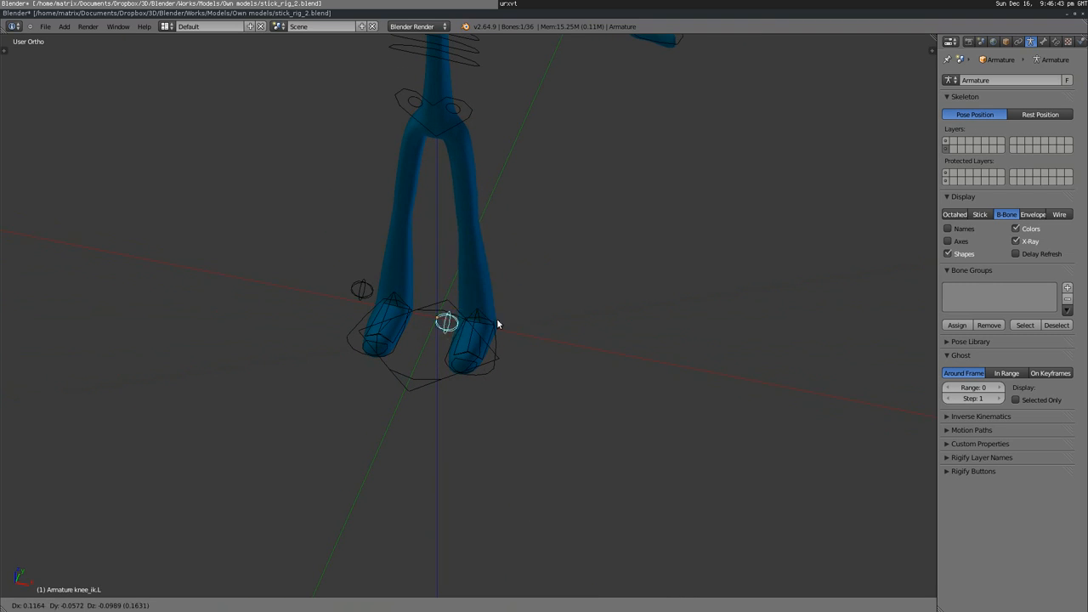
right_click(378, 292)
Raise the left foot controller about 0.5 units and shift it about 0.23 inward and 0.22 forward, bending the left knee.
middle_click_drag(417, 351, 368, 357)
right_click_drag(418, 349, 400, 266)
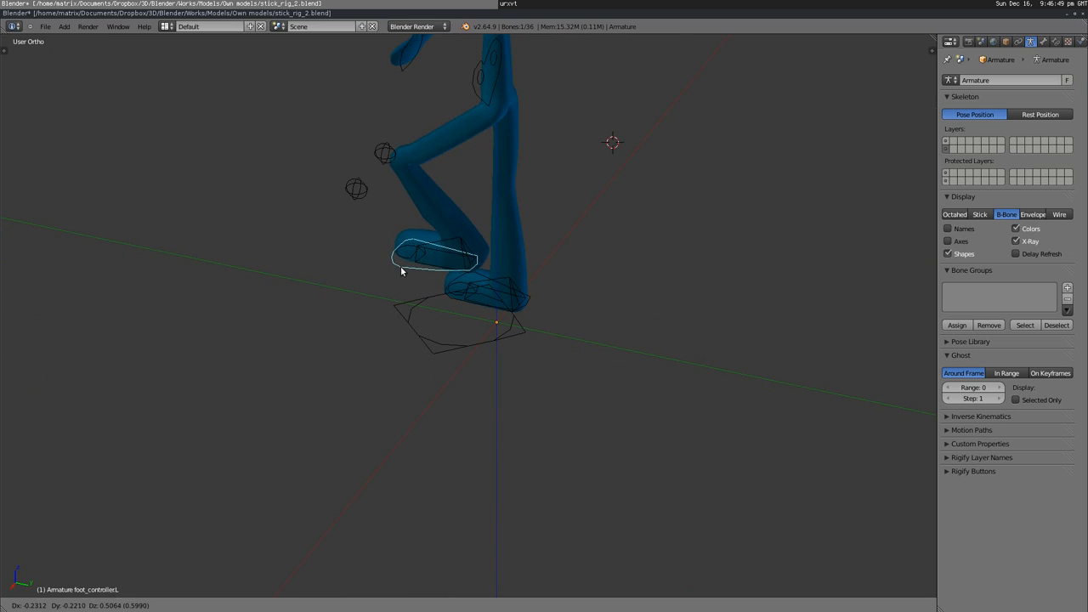
middle_click_drag(357, 330, 511, 294)
key("KP_1")
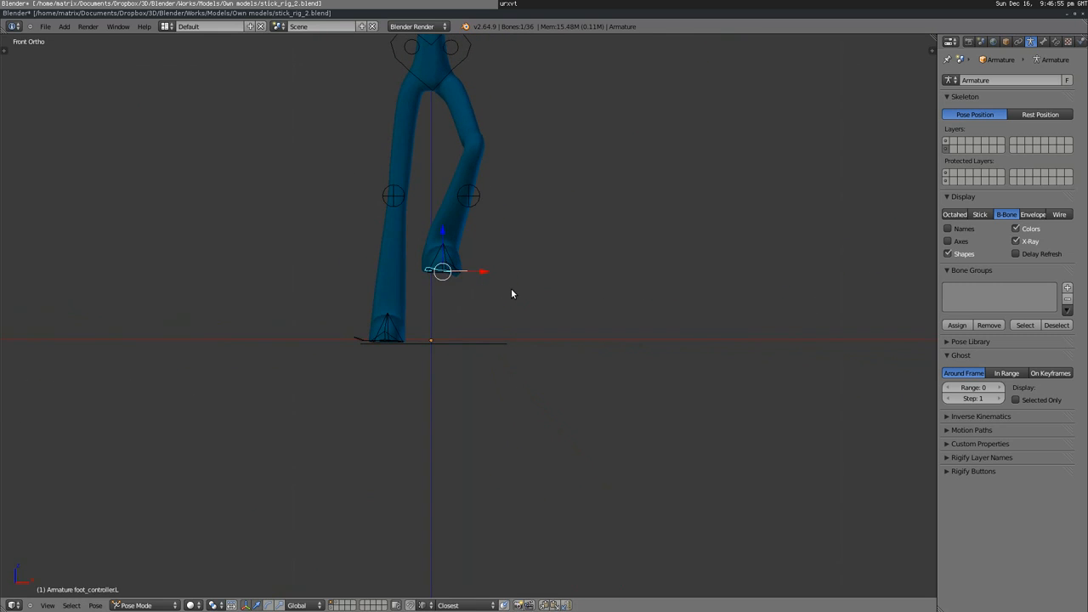
Move the left knee IK control inward and slightly upward in front view.
key("g")
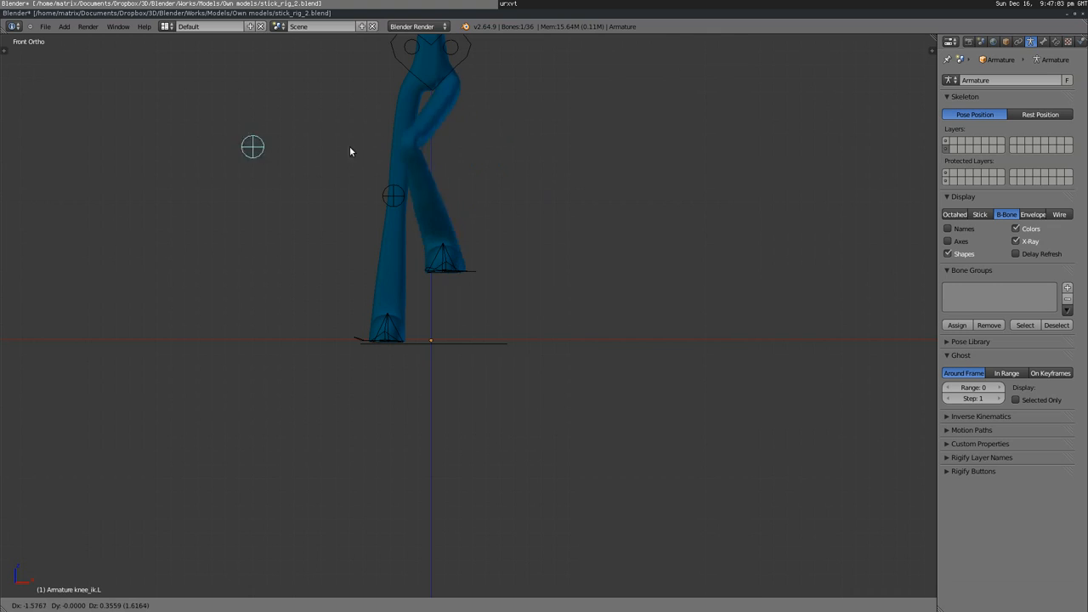
left_click(454, 148)
middle_click_drag(369, 222, 356, 270)
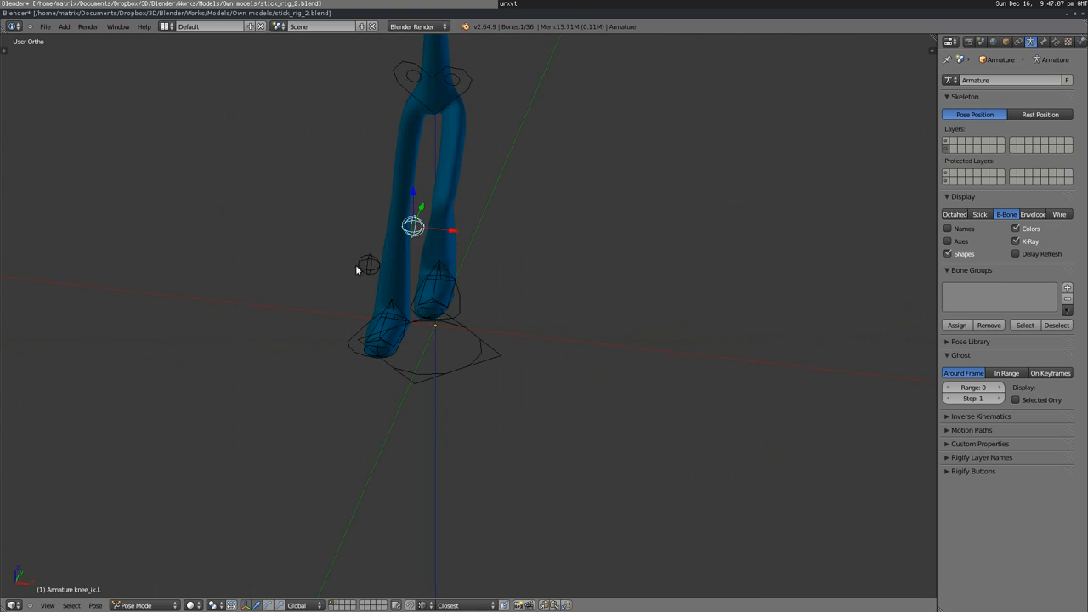
middle_click_drag(397, 232, 408, 361)
Select the hips control and try rotating it in front view.
middle_click_drag(440, 256, 412, 293)
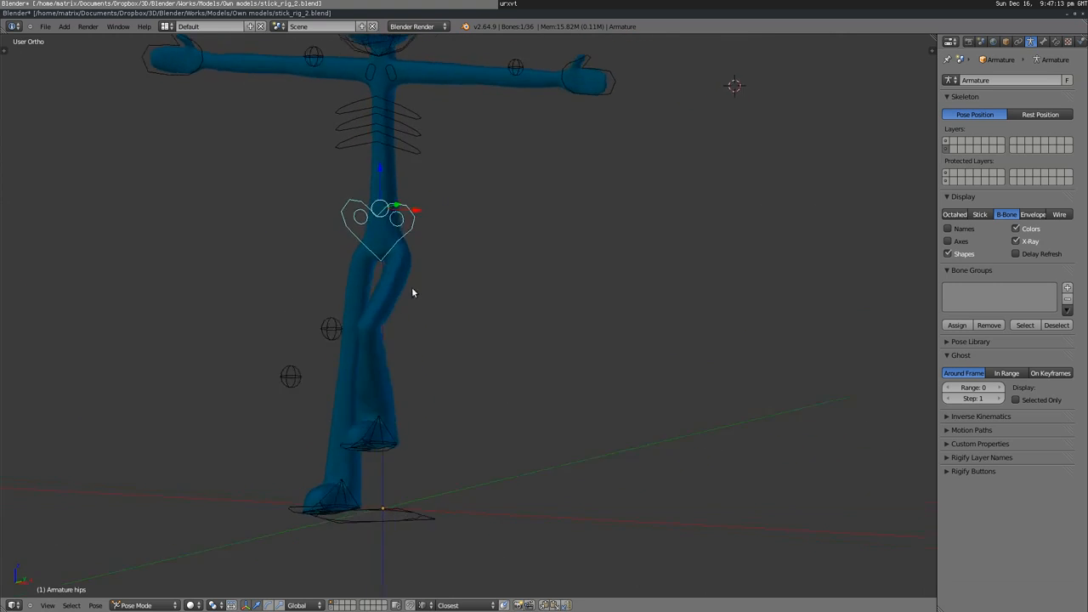
key("KP_1")
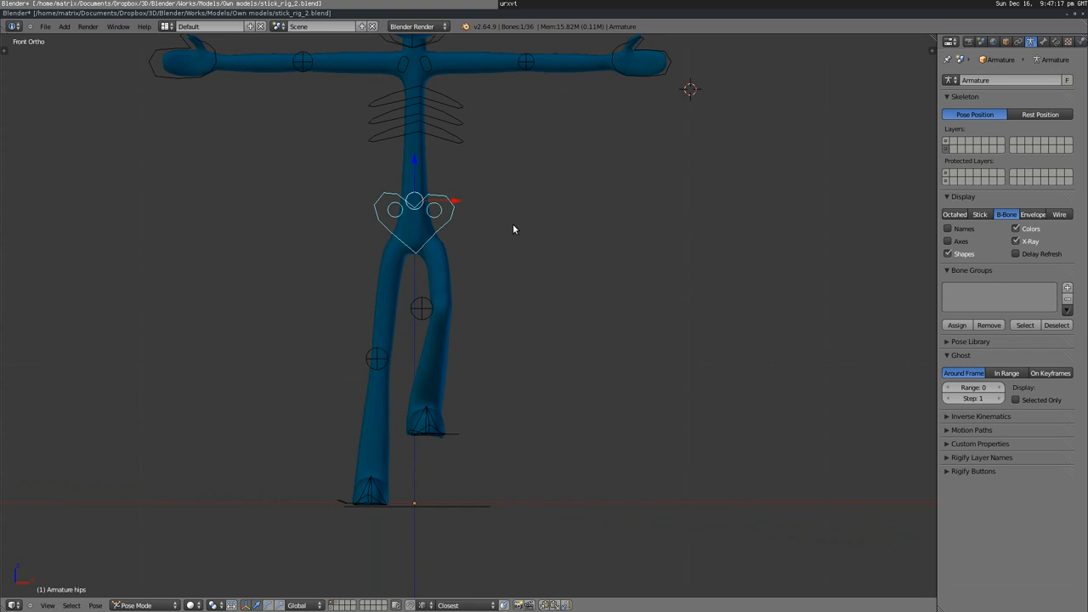
key("r")
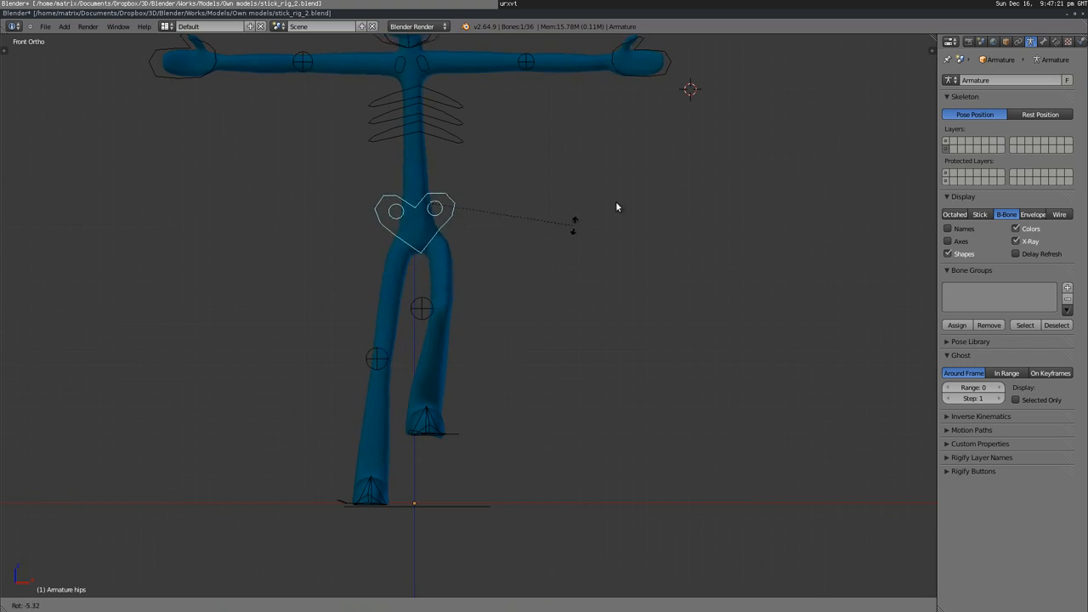
right_click(678, 224)
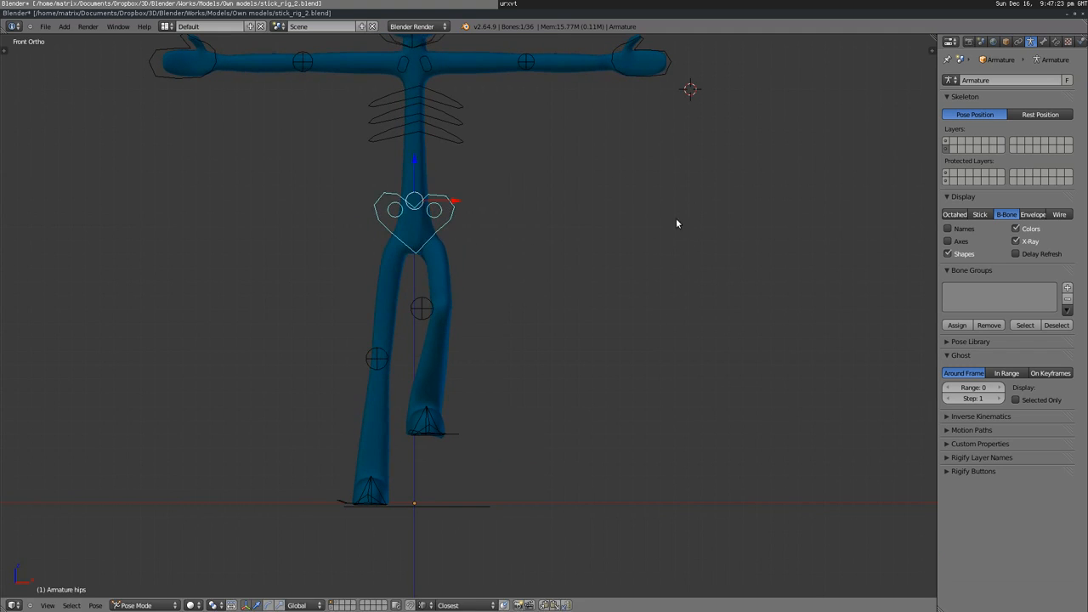
Try moving the hips control in front view with the upper body in sight.
key("g")
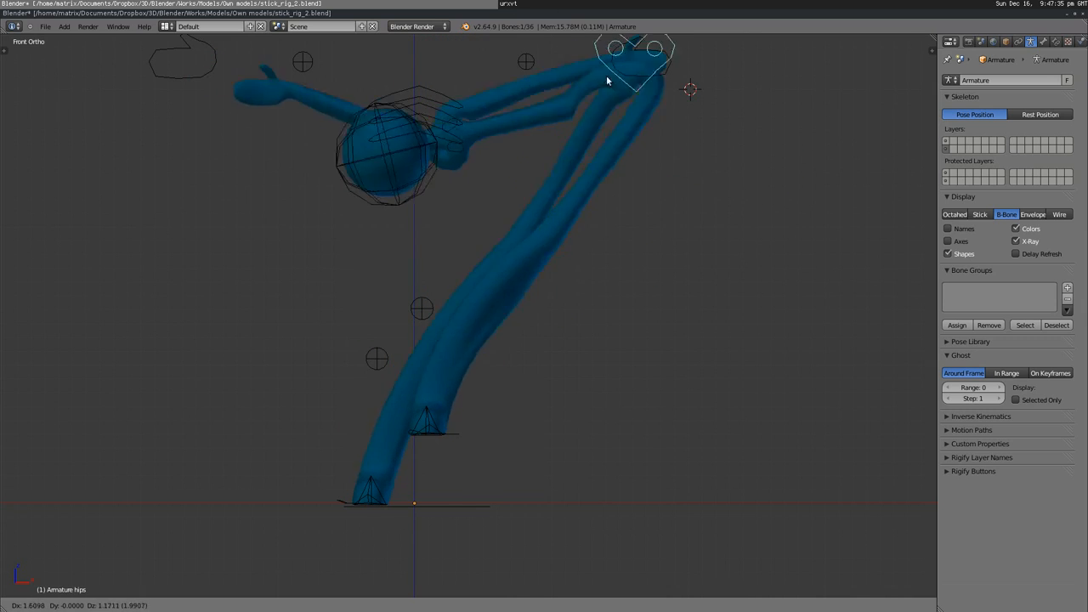
right_click(445, 127)
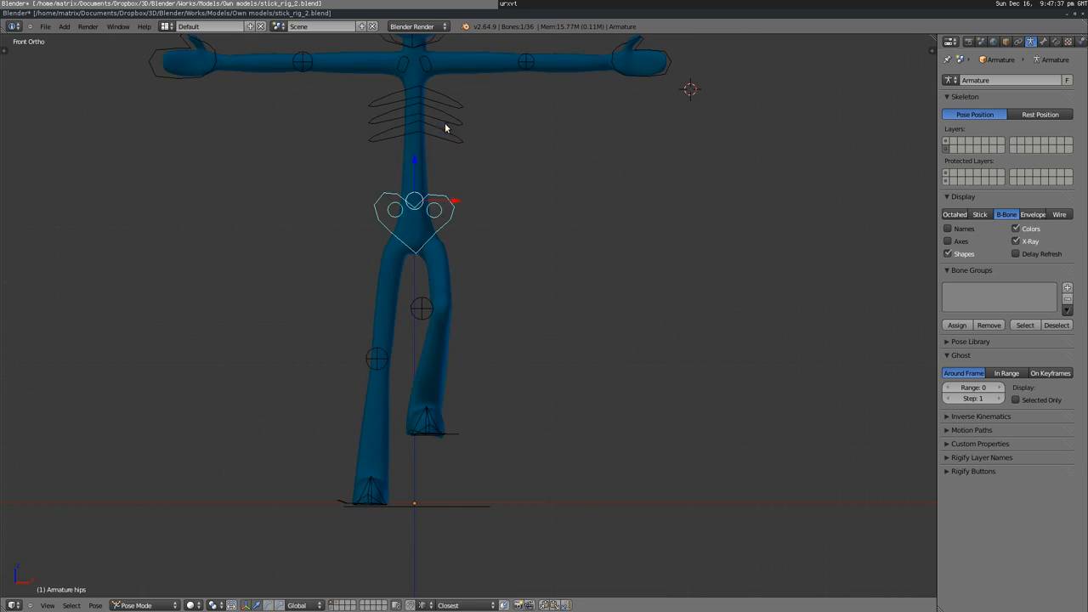
middle_click_drag(404, 236, 394, 401, "shift")
key("g")
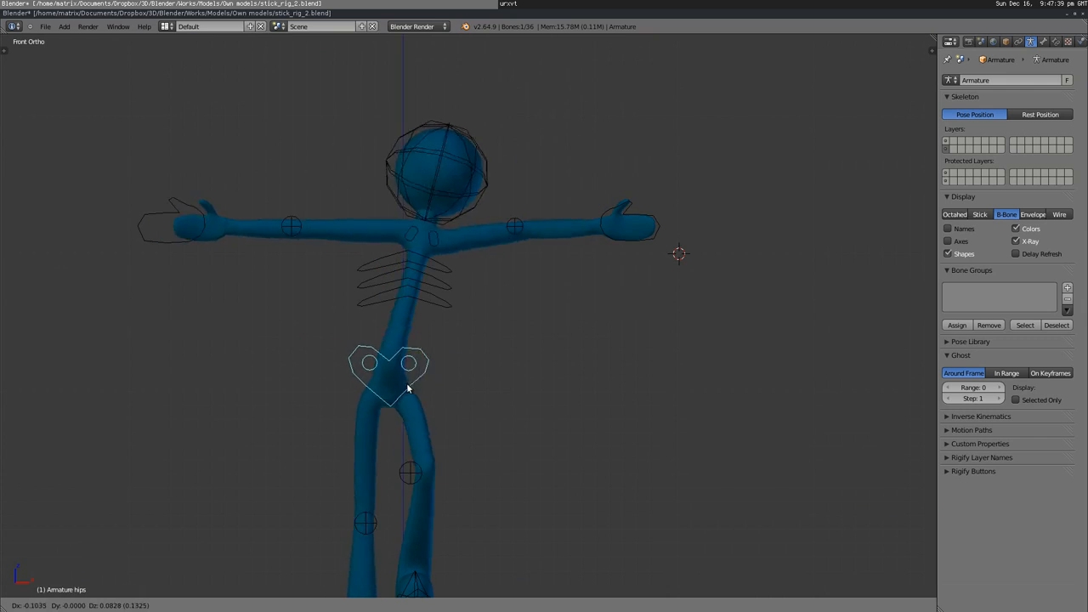
right_click(391, 372)
Select the ribs control and try moving and rotating it in front view.
right_click(422, 269)
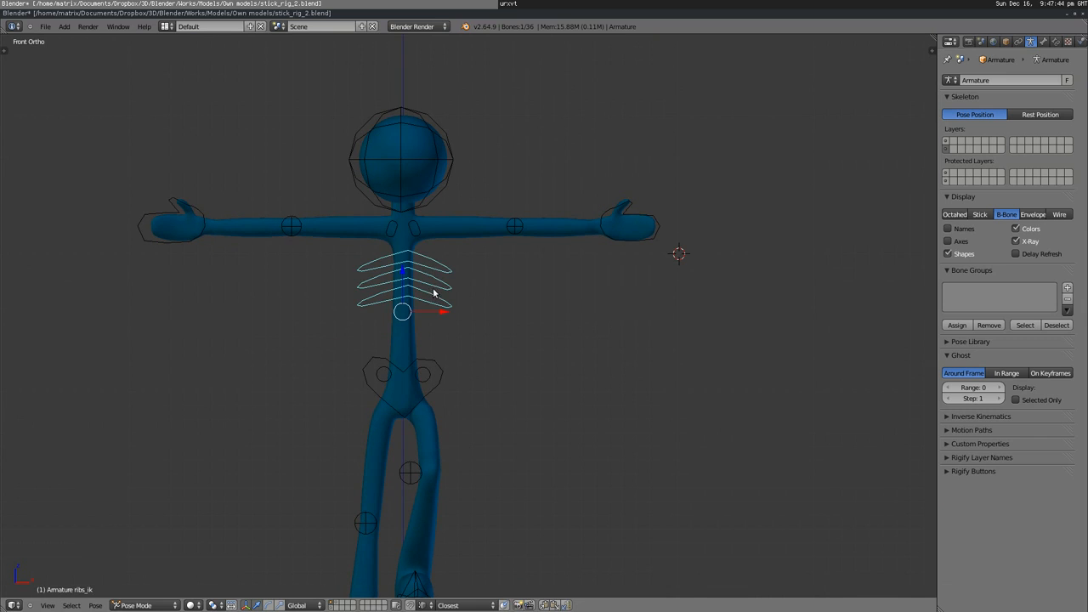
key("g")
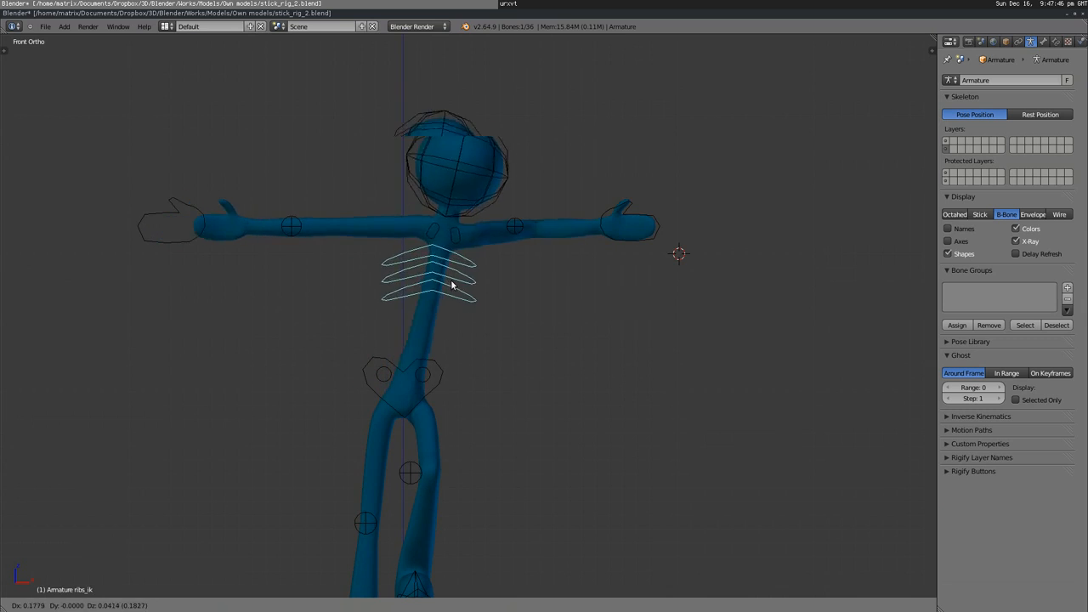
right_click(450, 293)
key("r")
right_click(472, 316)
key("r")
right_click(454, 325)
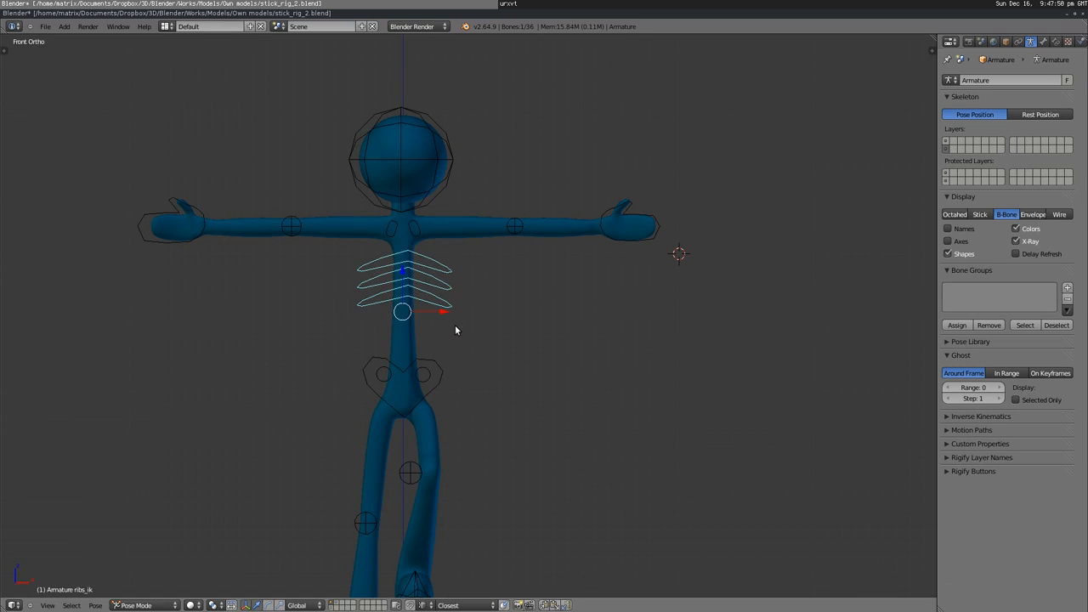
Move the ribs control slightly toward the figure's right and upward in front view.
key("g")
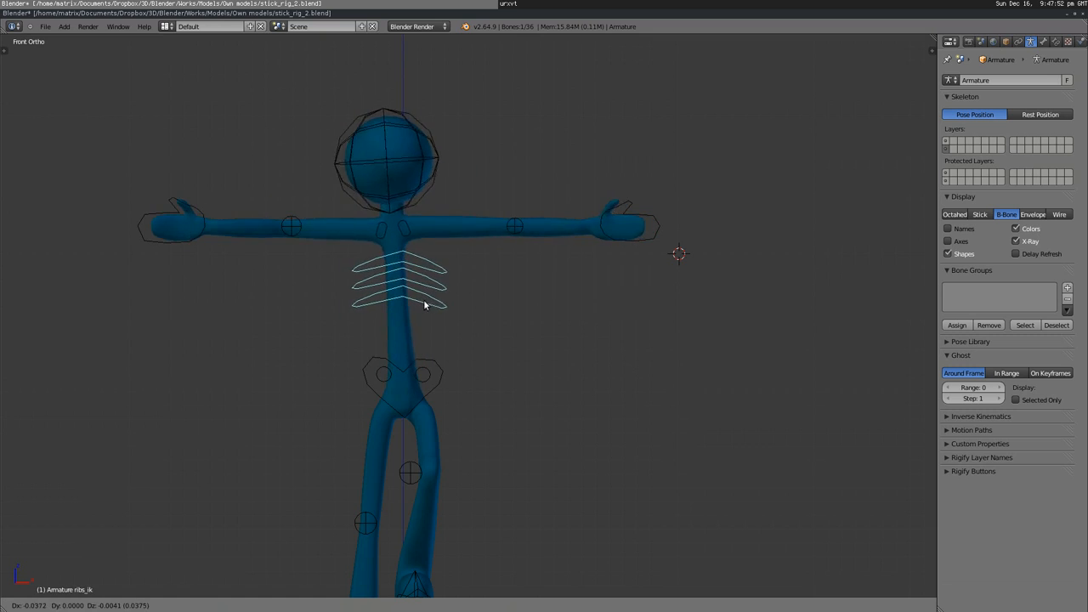
right_click(447, 300)
key("g")
left_click(446, 303)
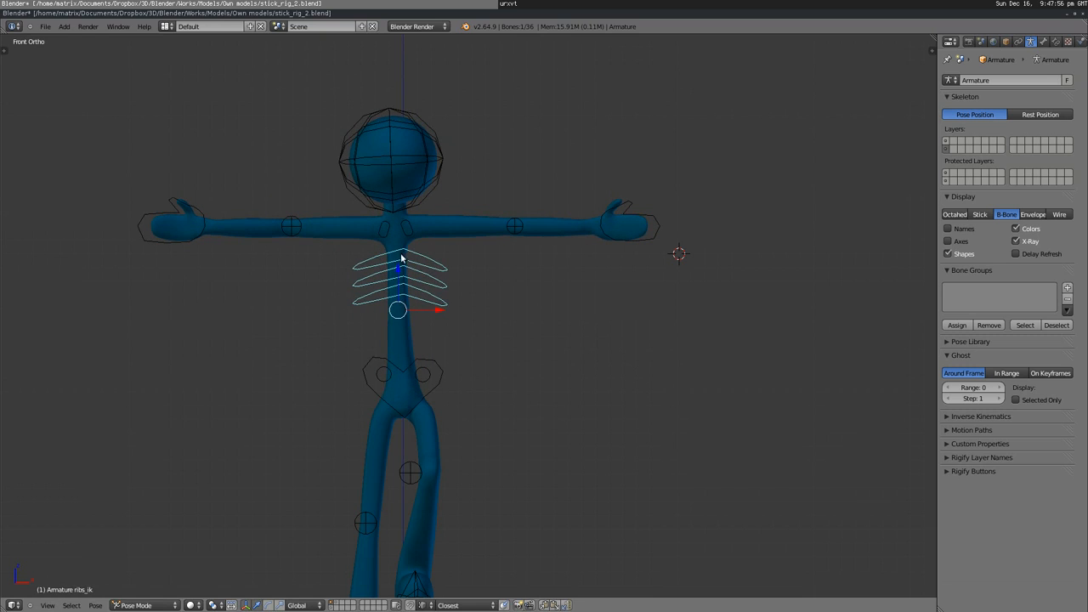
key("g")
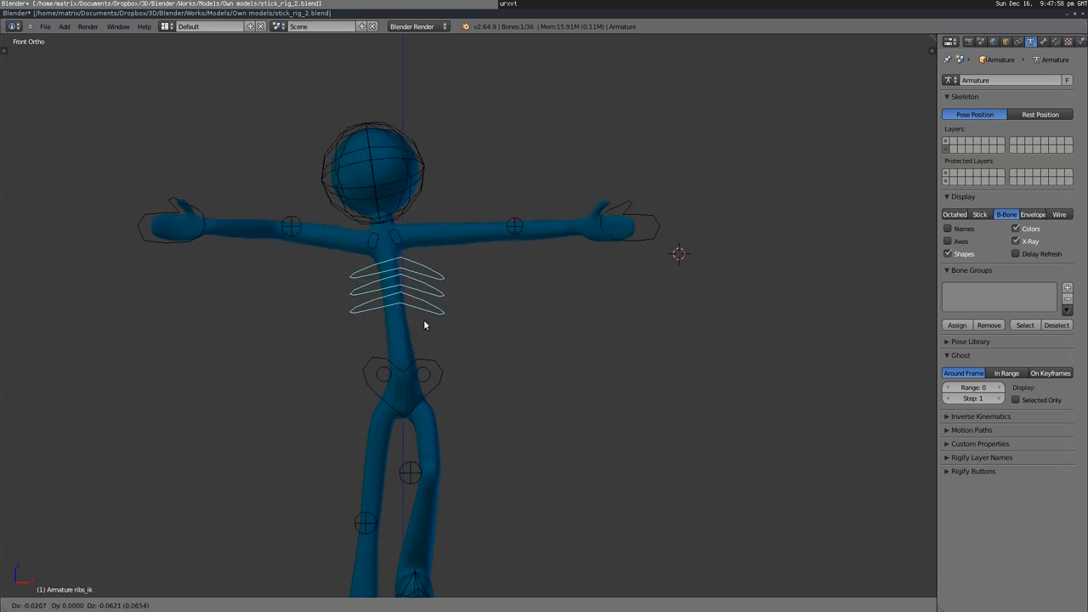
right_click(426, 323)
Select the left shoulder control beside the neck and try moving it in front view.
middle_click_drag(368, 193, 427, 393, "shift")
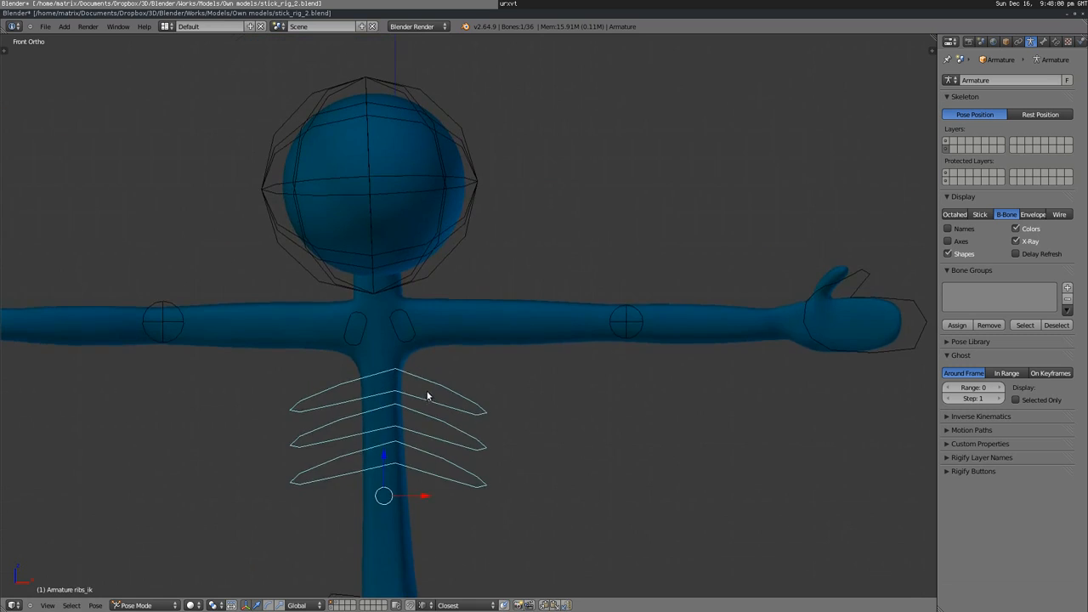
middle_click_drag(409, 333, 520, 357, "shift")
right_click(521, 347)
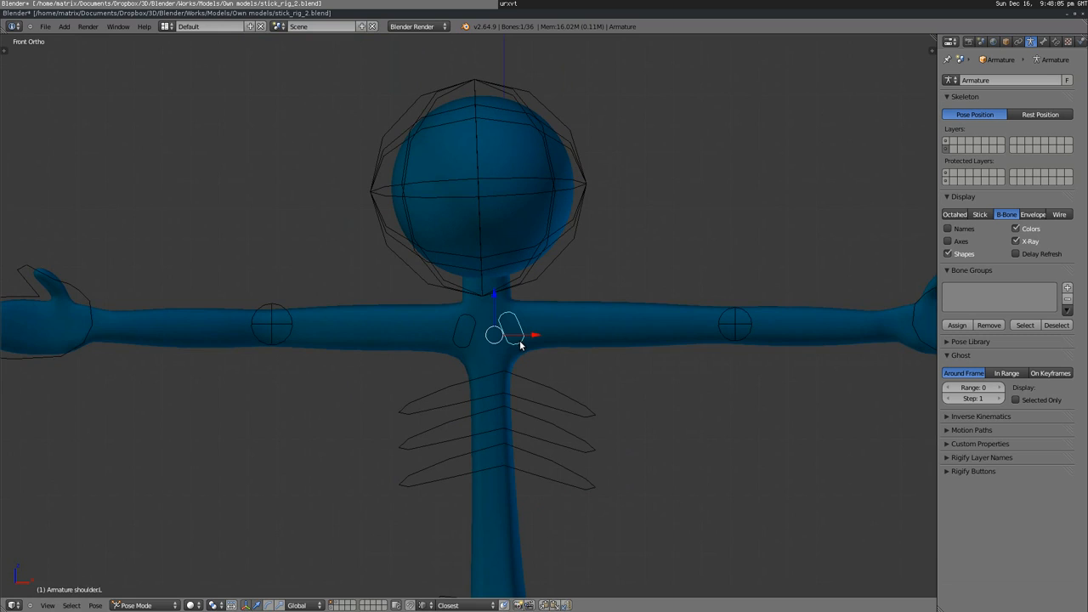
key("g")
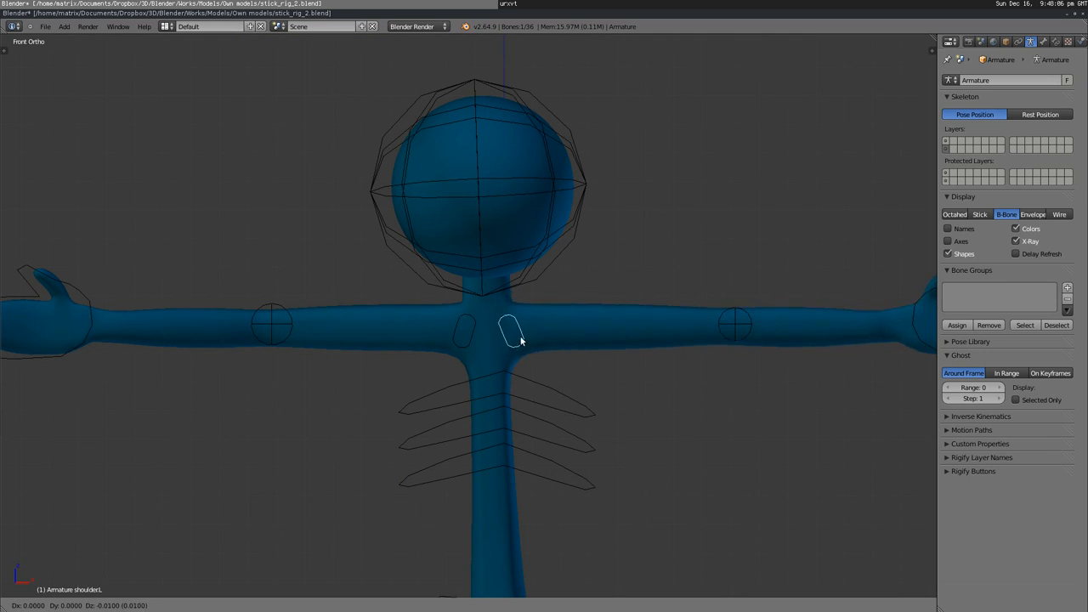
right_click(523, 337)
key("g")
right_click(490, 337)
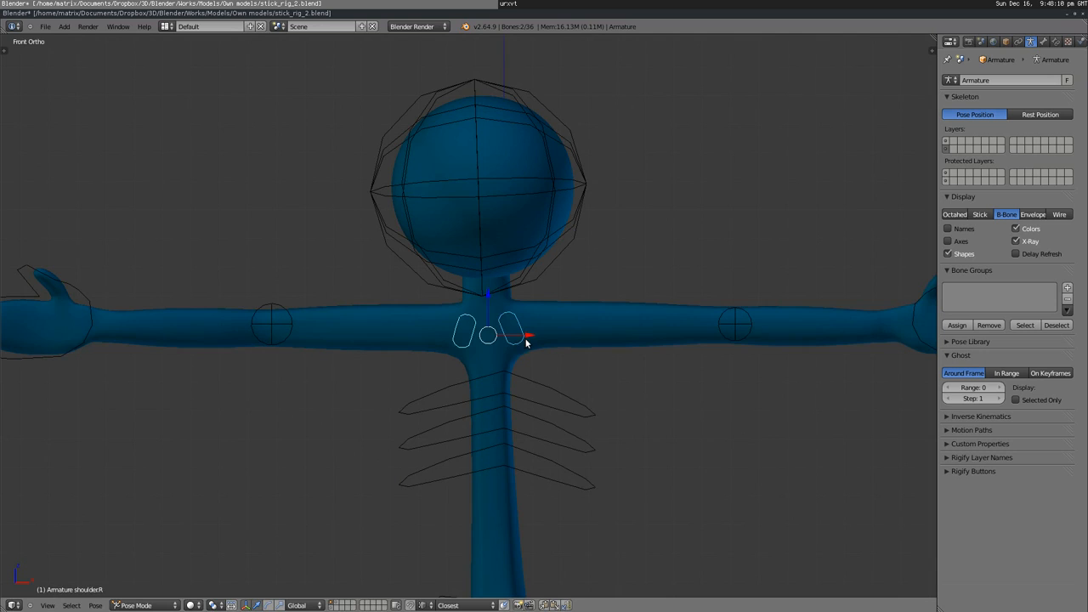
Try rotating the left shoulder control in front view to swing the upper arm.
middle_click_drag(526, 342, 461, 325, "shift")
key("r")
right_click(467, 342)
key("r")
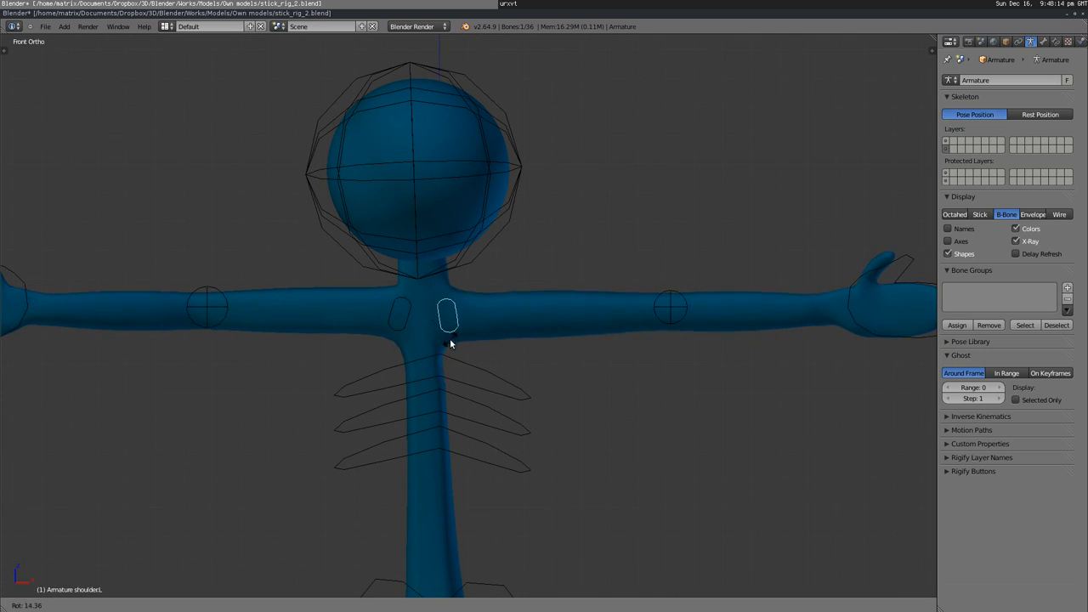
right_click(453, 332)
key("r")
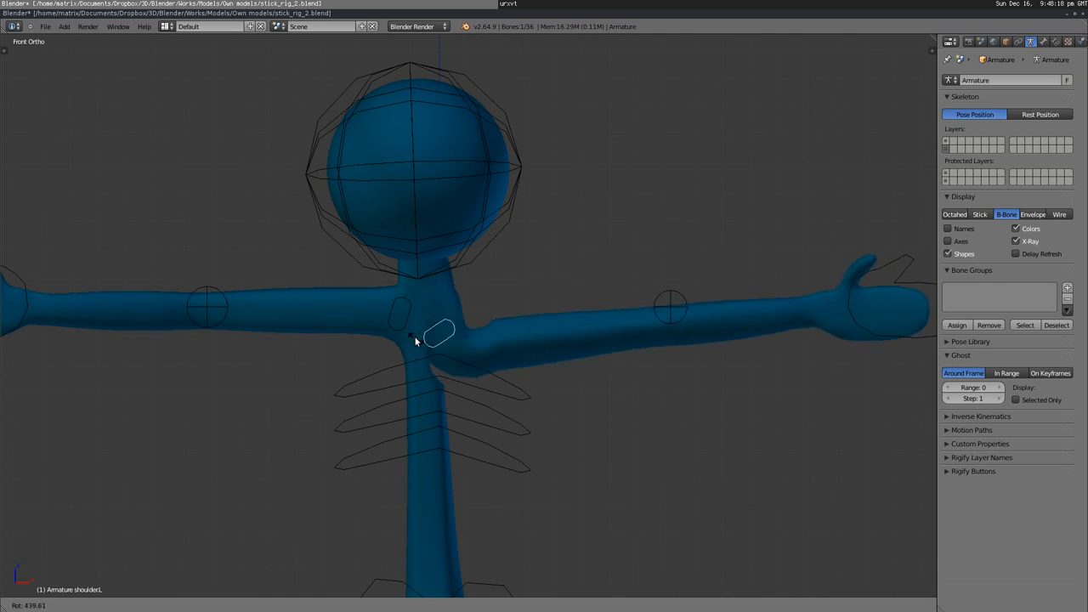
right_click(412, 314)
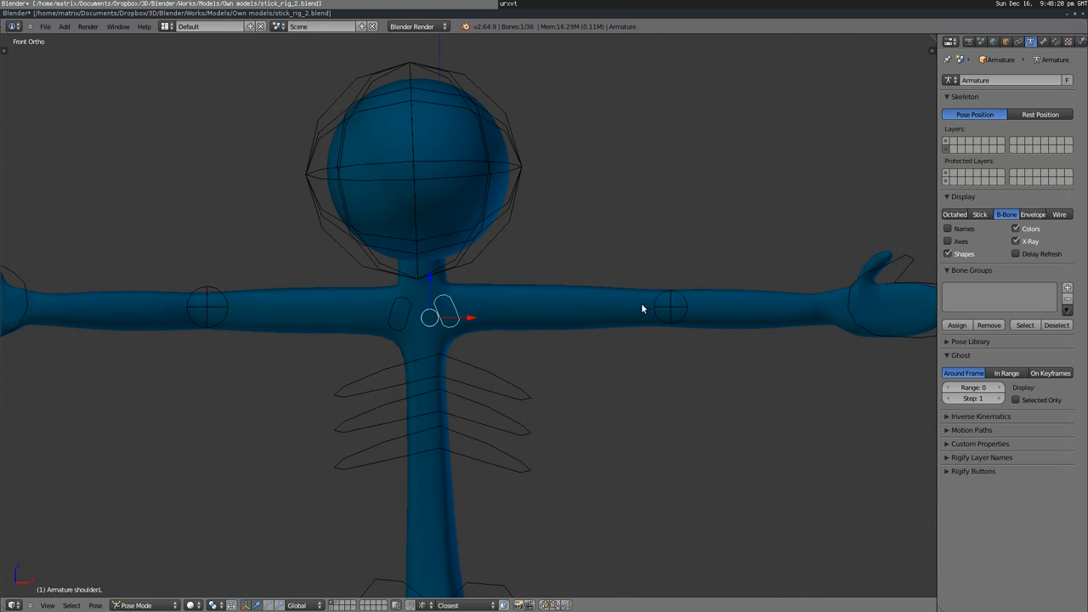
Select the head control and try rotating it from an angled view.
middle_click_drag(557, 332, 584, 333)
middle_click_drag(501, 327, 414, 369)
right_click(356, 229)
middle_click_drag(350, 315, 391, 418)
key("r")
right_click(485, 379)
Try tilting the head control sideways in front view.
key("KP_1")
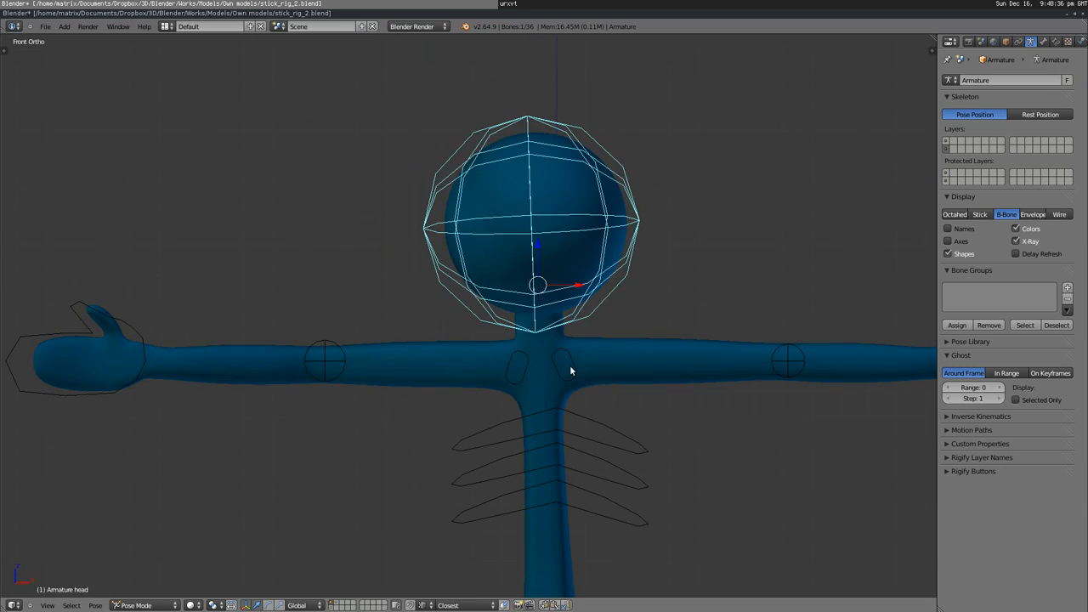
key("r")
right_click(555, 365)
key("r")
right_click(436, 400)
Try rotating the head control forward and backward as seen from the figure's side.
middle_click_drag(435, 401, 548, 407)
key("r")
right_click(612, 364)
key("r")
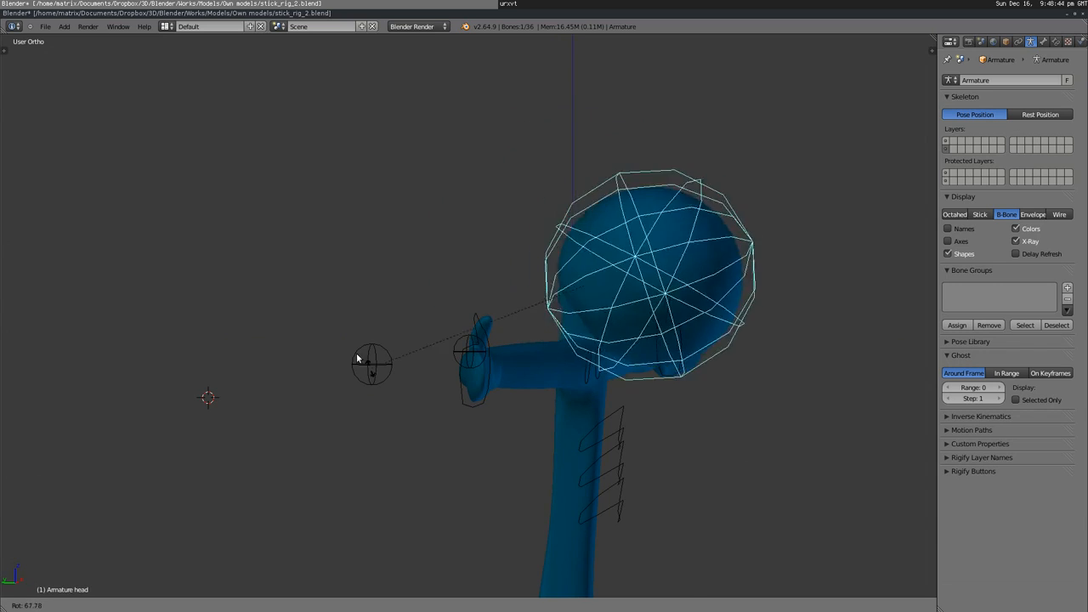
right_click(499, 411)
Select the left hand IK control and try moving it inward in front view.
middle_click_drag(499, 410, 374, 412)
key("KP_1")
scroll(432, 430, "down", 2)
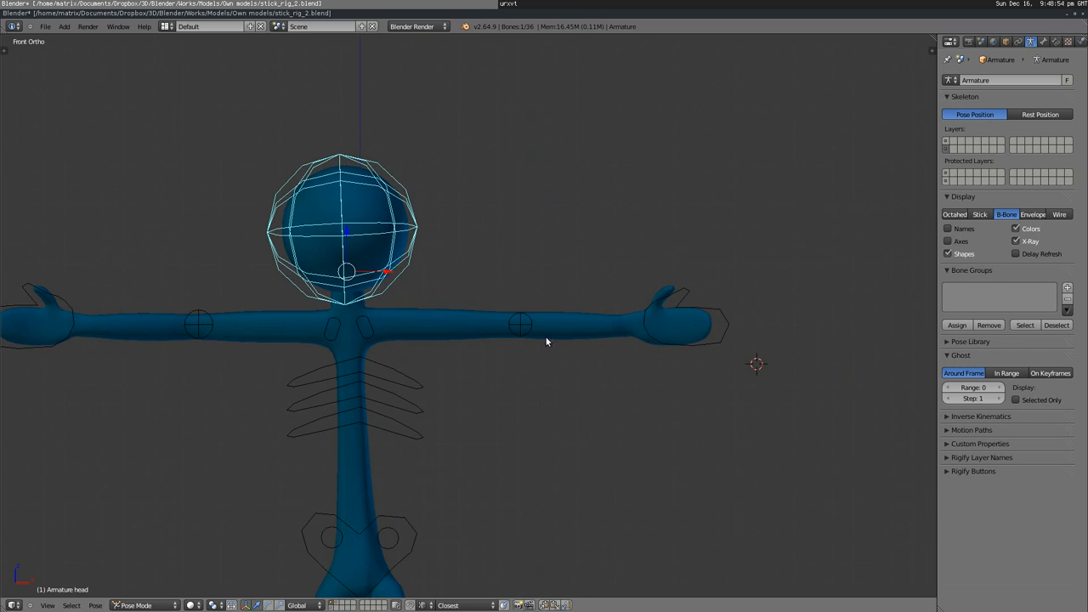
right_click(720, 343)
key("g")
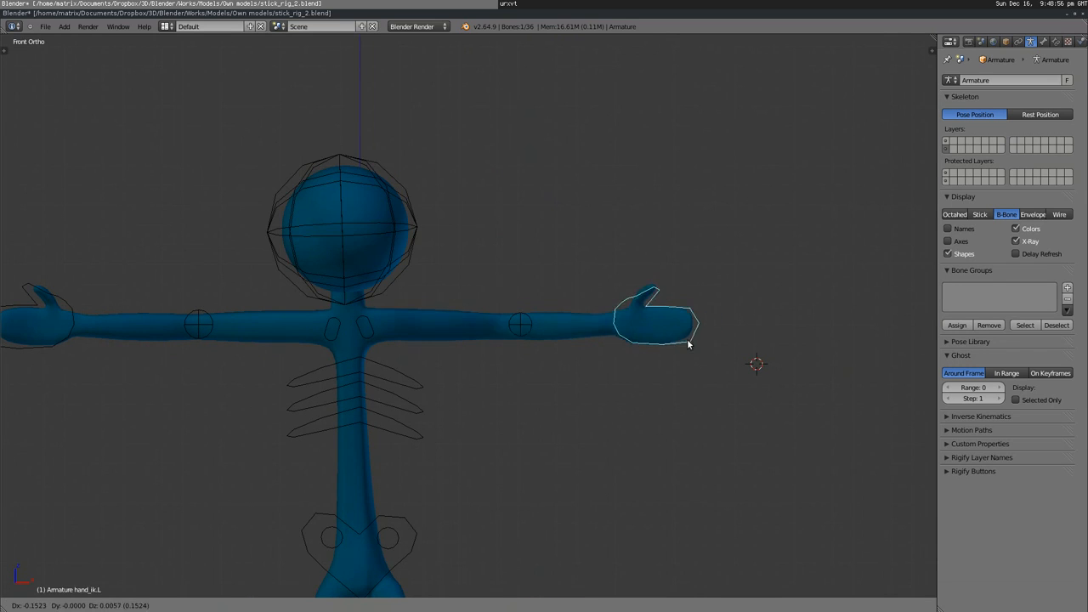
right_click(663, 338)
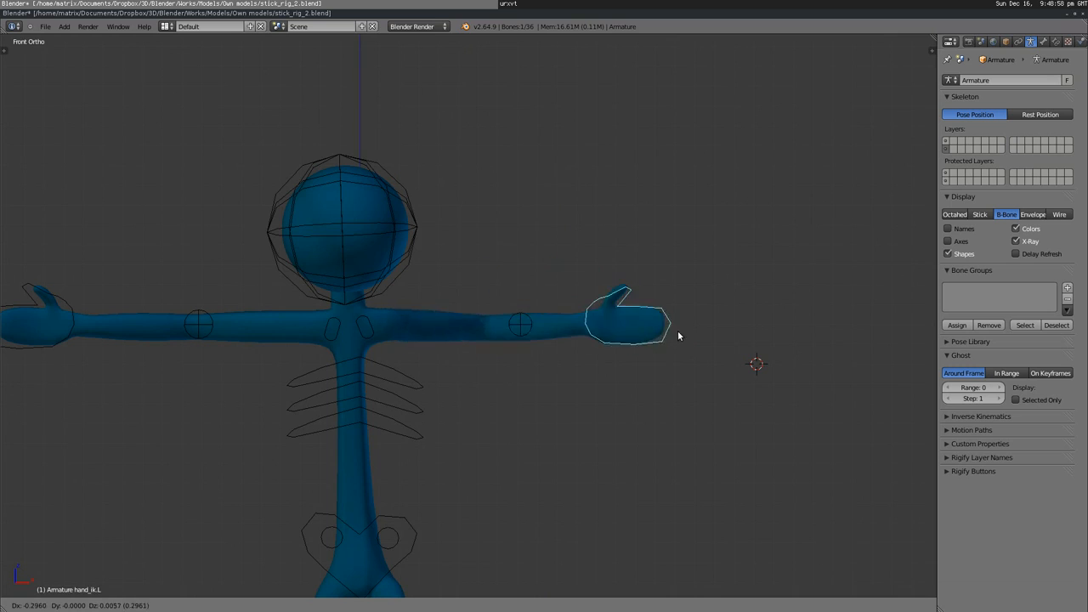
Move the left hand IK control about 0.4 units toward the body in top view so the elbow bends.
scroll(464, 504, "down", 6)
middle_click_drag(463, 504, 367, 498)
right_click(441, 508)
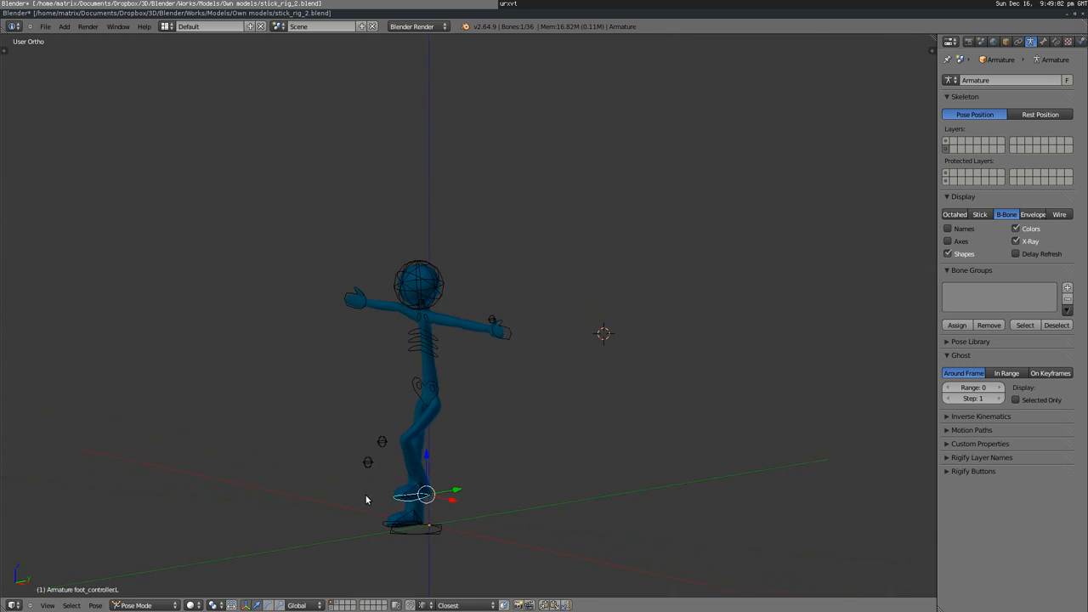
middle_click_drag(455, 472, 464, 515)
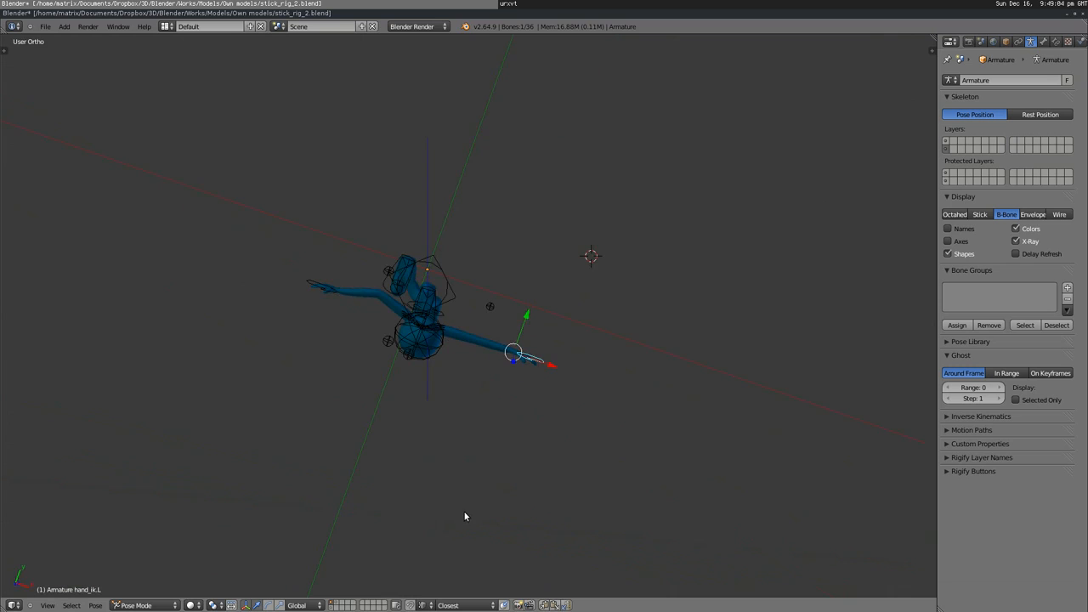
key("KP_7")
key("g")
right_click(577, 315)
key("g")
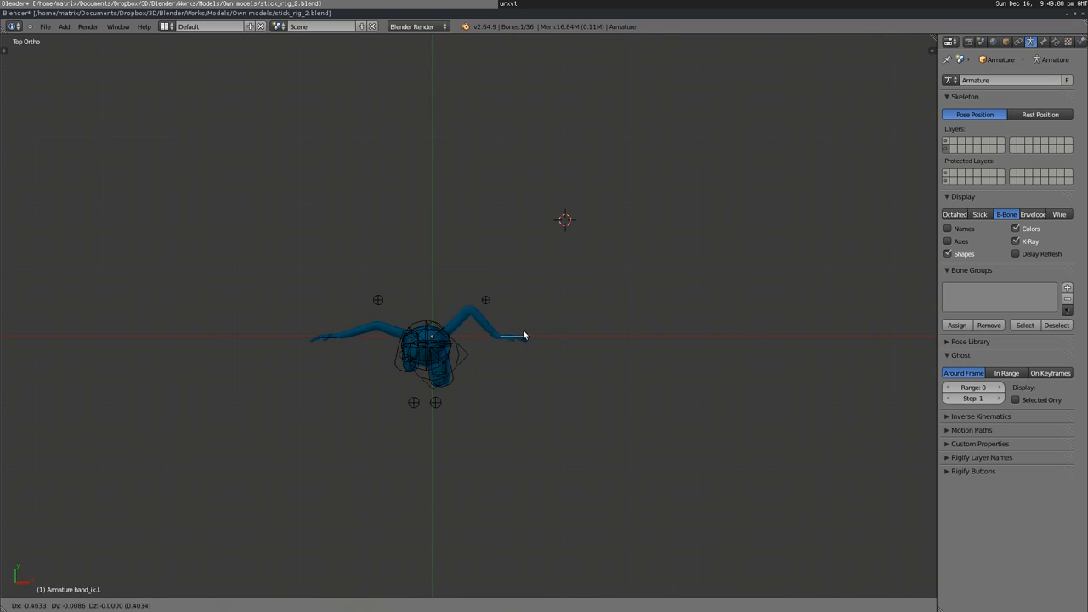
left_click(520, 340)
Try moving the left elbow IK control from behind the figure to its front in side view.
middle_click_drag(484, 371, 343, 308)
key("KP_3")
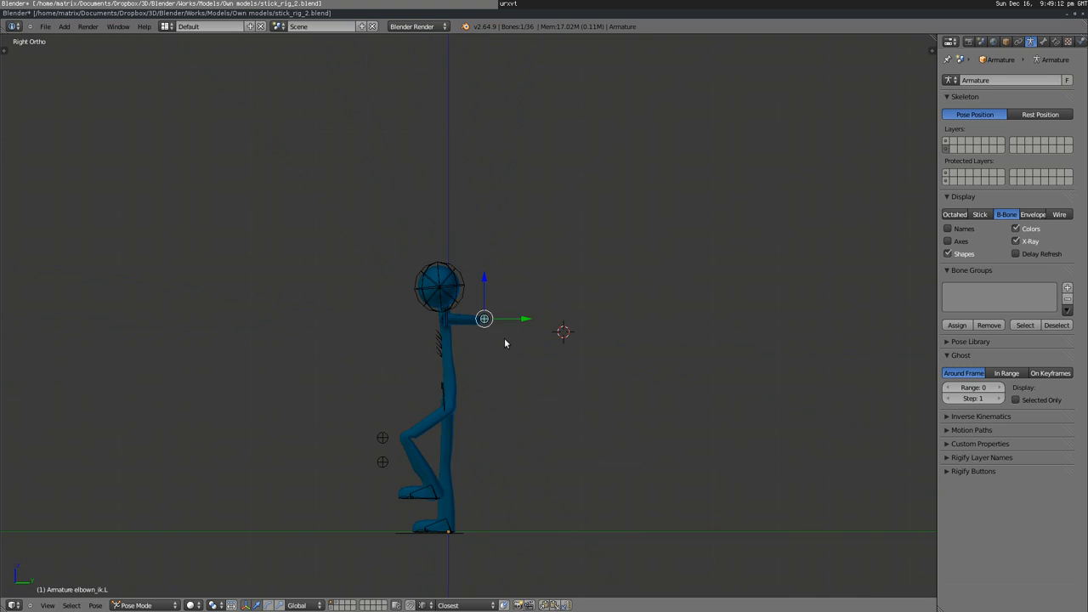
key("g")
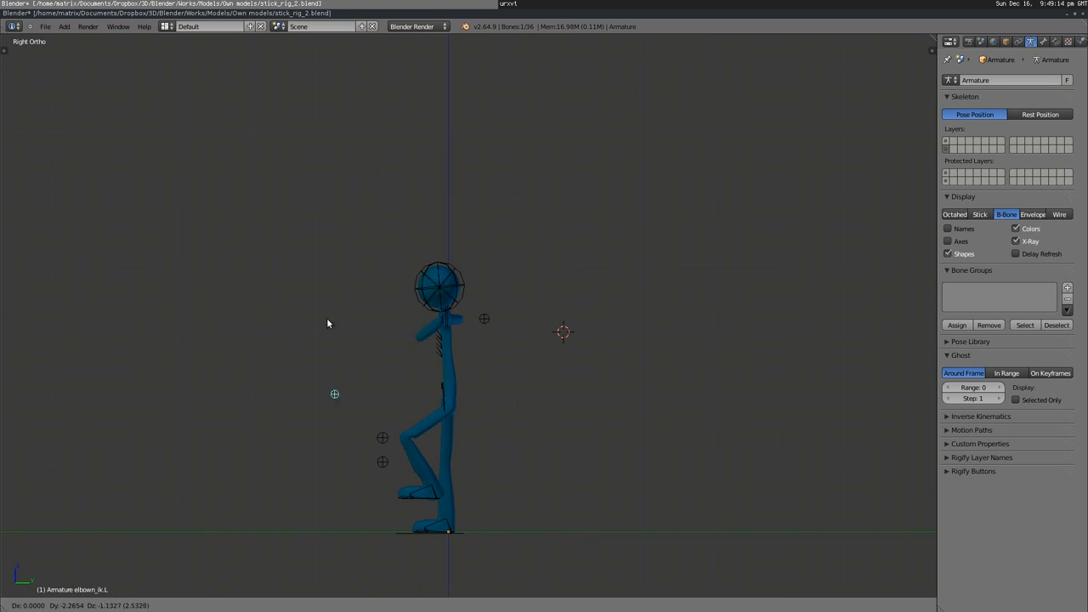
left_click(372, 382)
middle_click_drag(372, 382, 446, 427)
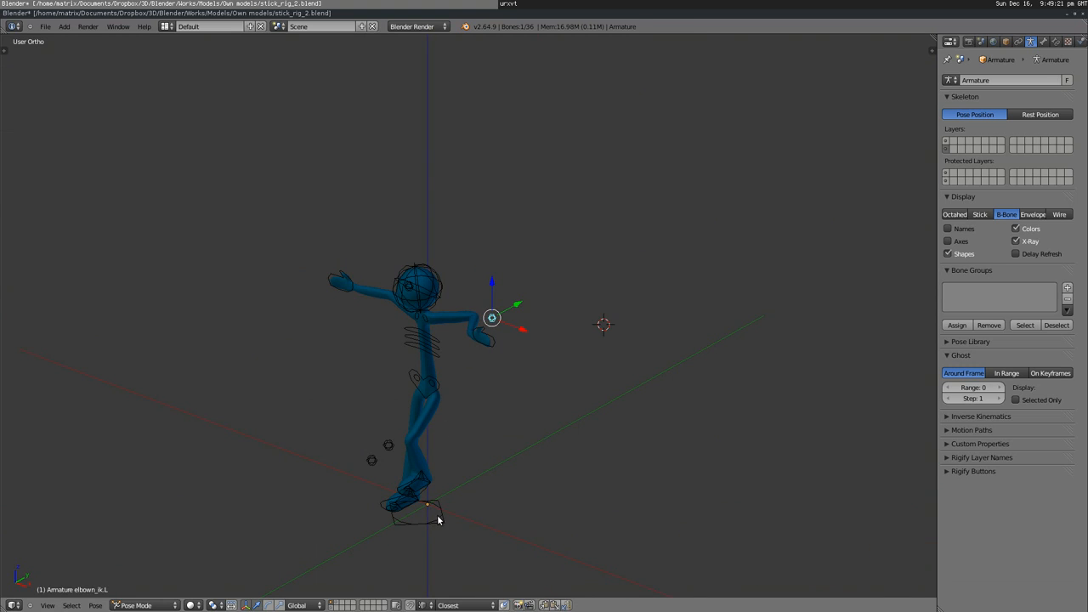
Clear the rotation and location of all the rig's bones, leaving none selected.
key("a")
key("a")
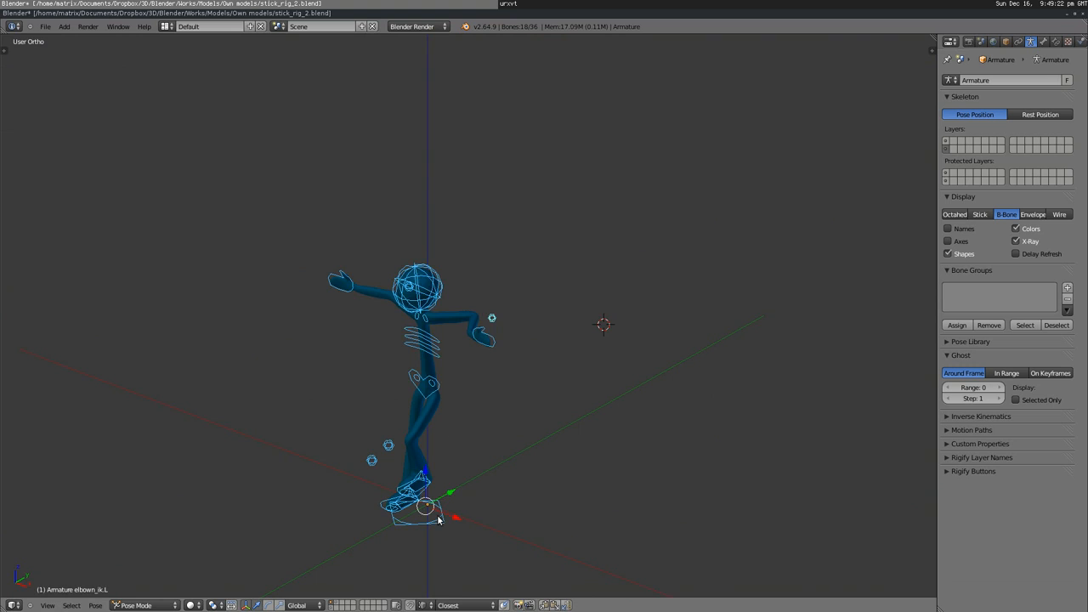
key("alt+r")
key("alt+g")
key("a")
middle_click_drag(440, 518, 504, 346)
key("KP_1")
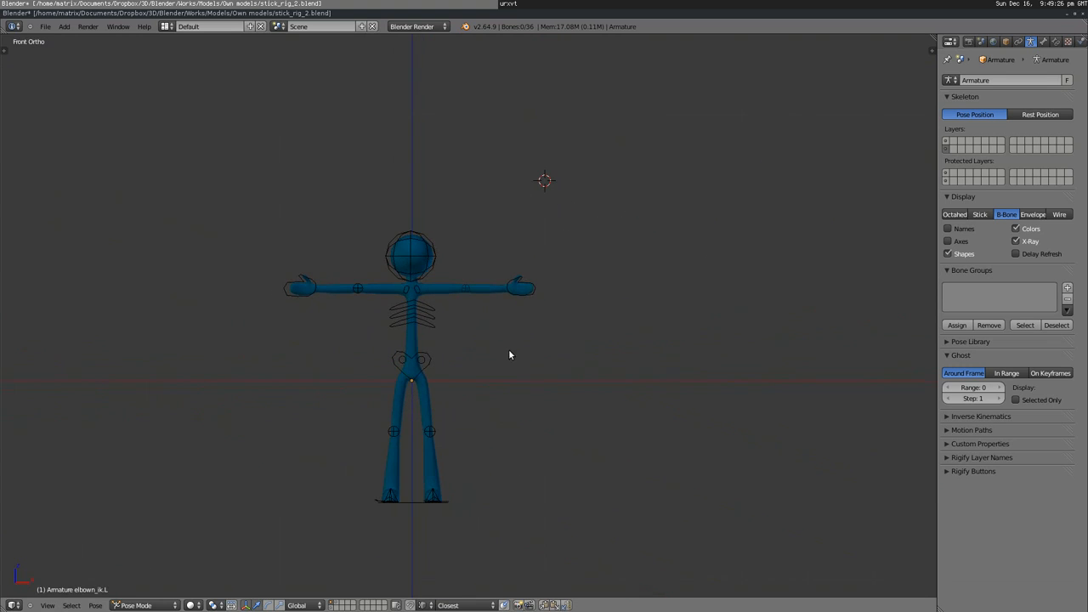
Put the stick figure's body mesh into Edit Mode with no vertices selected.
right_click(427, 403)
key("Tab")
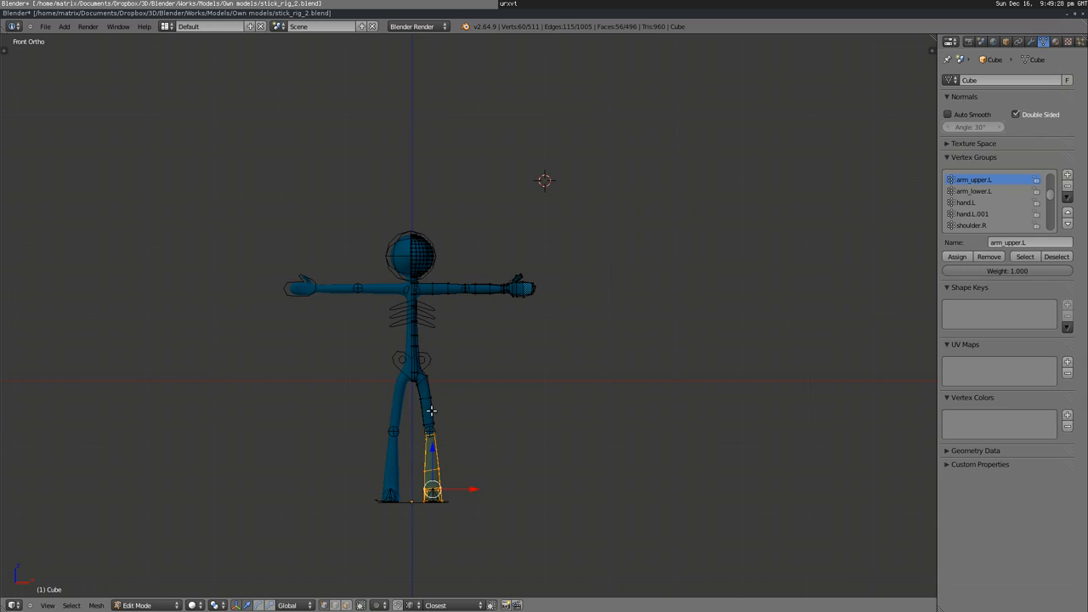
key("a")
Try pulling a single vertex on the side of the head outward and upward.
scroll(428, 426, "up", 1)
scroll(427, 427, "up", 4)
middle_click_drag(429, 441, 508, 431, "shift")
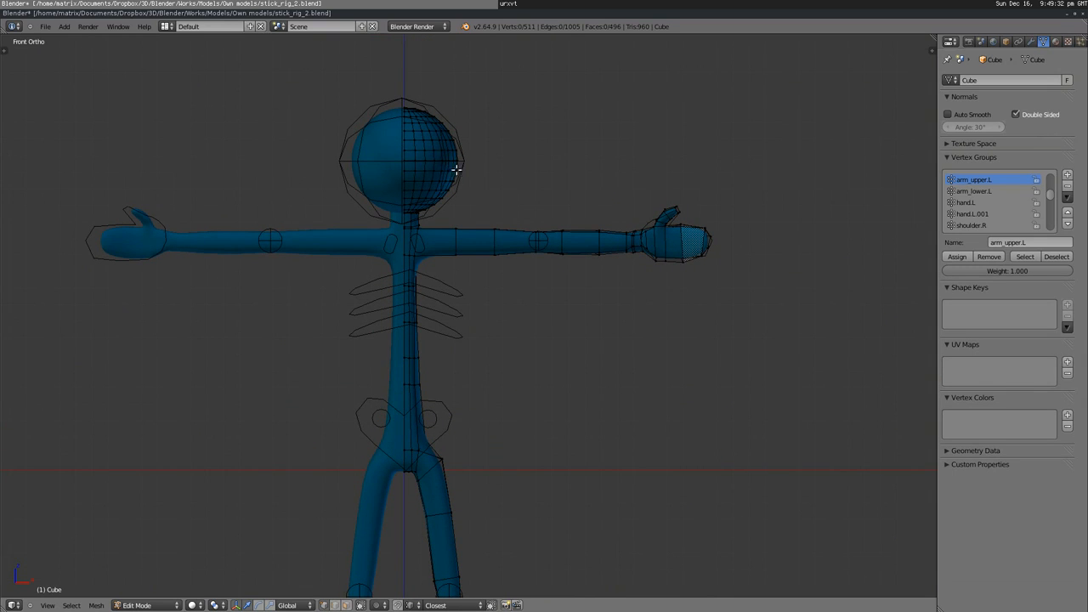
key("g")
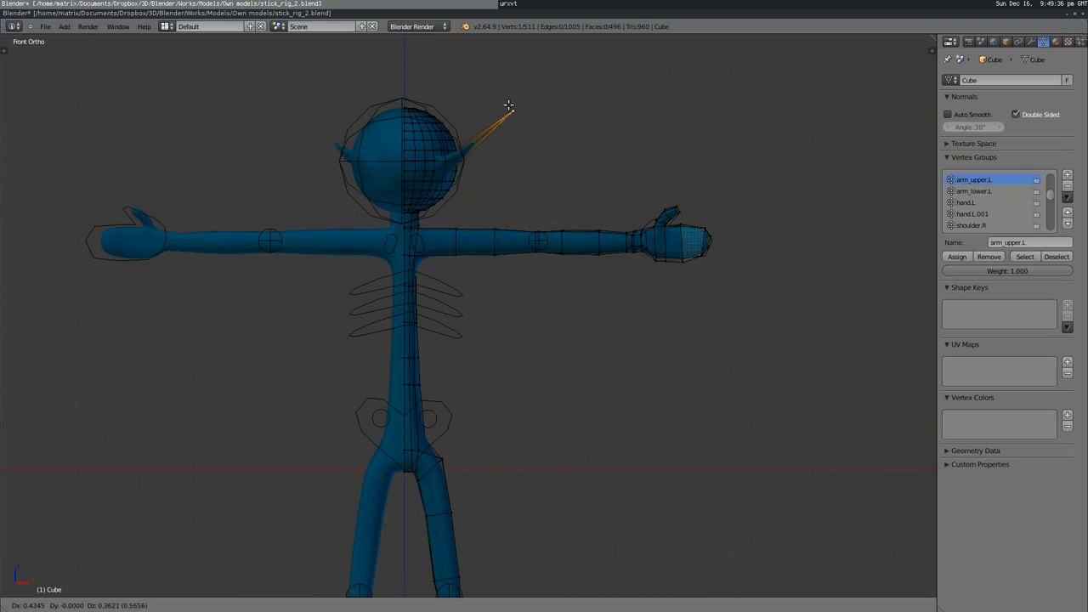
key("Escape")
scroll(469, 290, "down", 1)
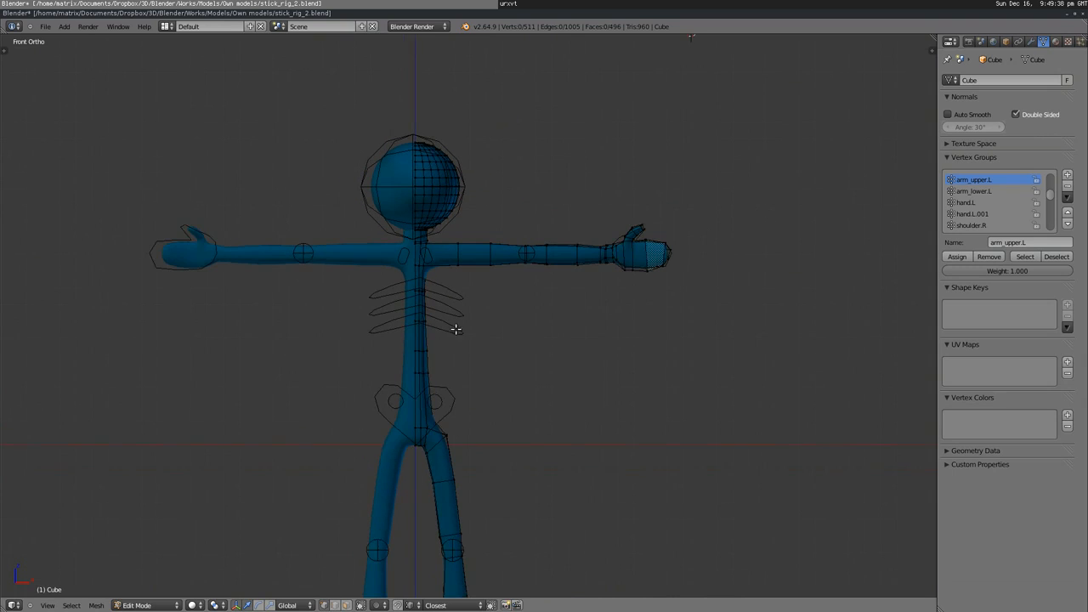
Examine the body mesh's modifier stack and its half-modelled geometry from several angles.
middle_click_drag(454, 510, 478, 391, "shift")
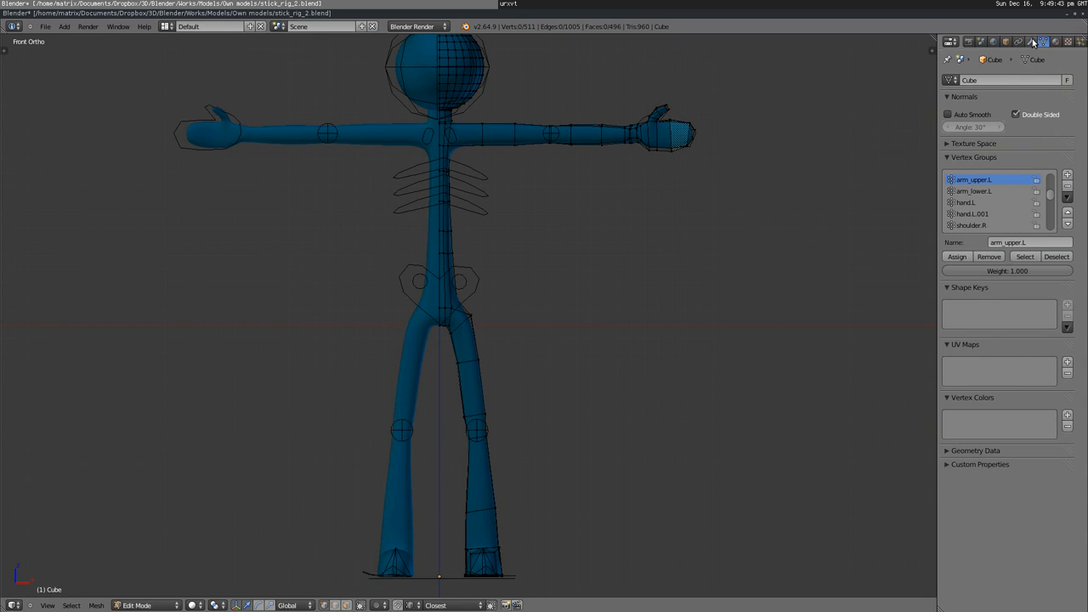
left_click(1032, 42)
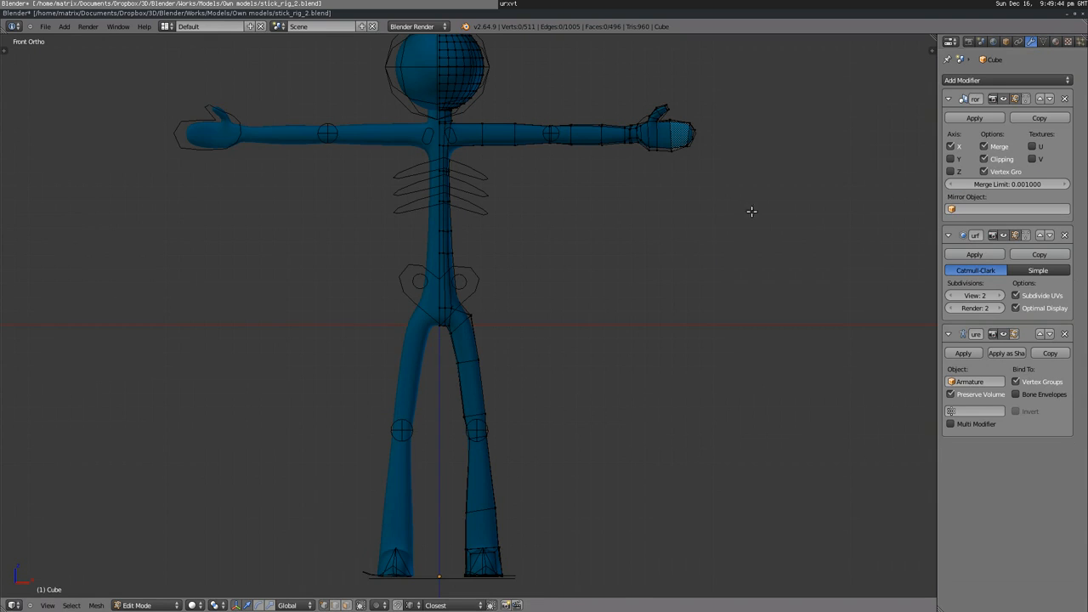
middle_click_drag(486, 313, 379, 436, "shift")
middle_click_drag(576, 340, 511, 404, "shift")
scroll(495, 366, "up", 2)
middle_click_drag(495, 365, 451, 418)
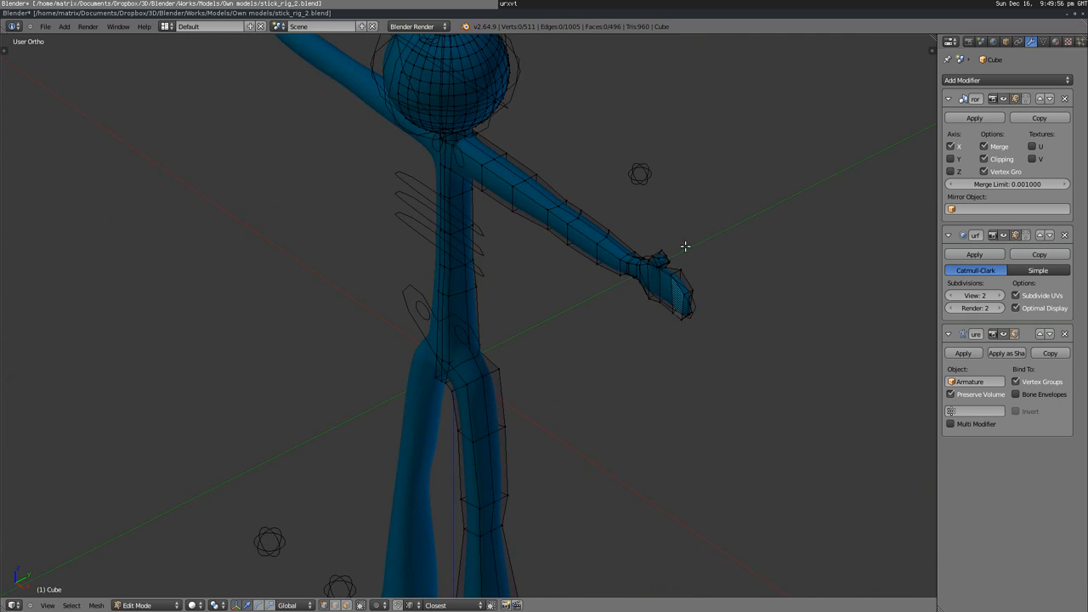
scroll(478, 452, "down", 2)
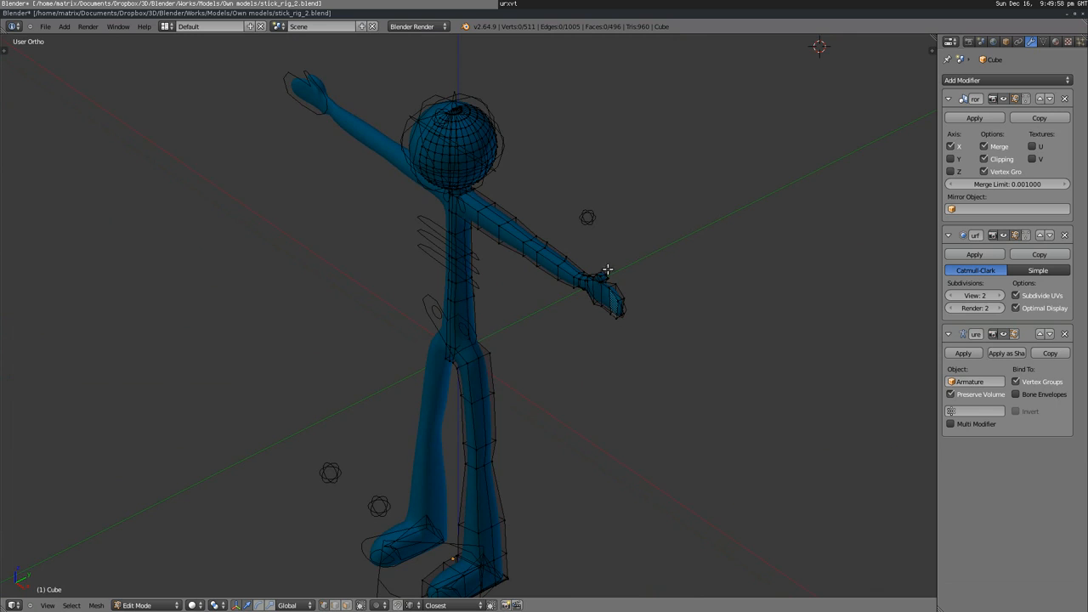
mouse_move(466, 332)
middle_mouse_down()
mouse_move(522, 272)
mouse_move(424, 187)
mouse_move(352, 224)
mouse_move(379, 285)
mouse_move(434, 376)
mouse_move(511, 366)
mouse_move(395, 345)
mouse_move(444, 348)
mouse_move(419, 338)
mouse_move(262, 343)
mouse_move(402, 354)
mouse_move(471, 345)
middle_mouse_up()
scroll(435, 376, "down", 1)
Return the body mesh to Object Mode.
key("Tab")
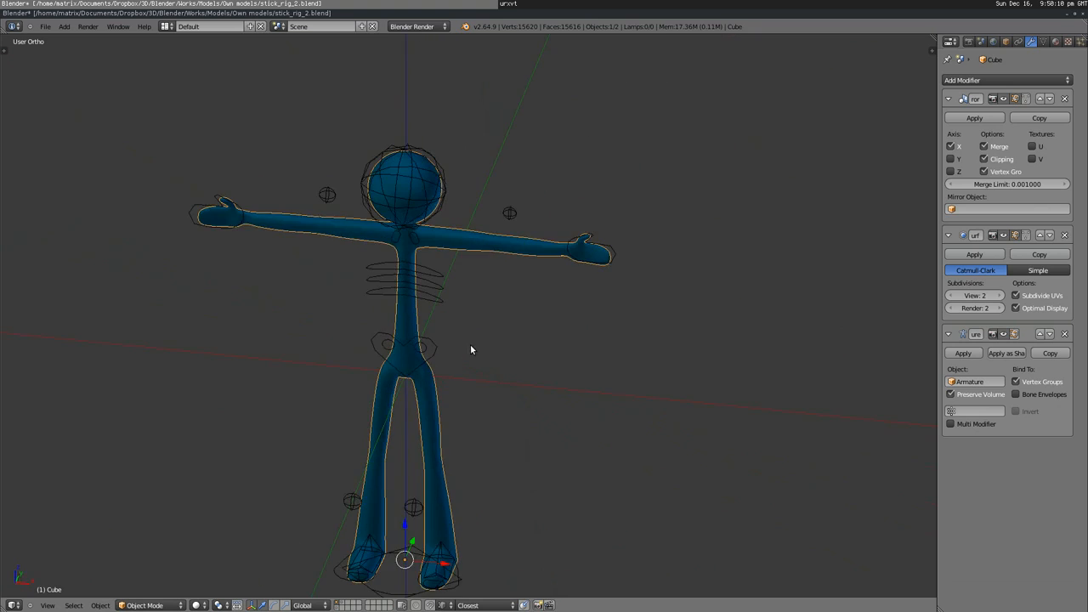
key("KP_1")
middle_click_drag(416, 401, 447, 360, "shift")
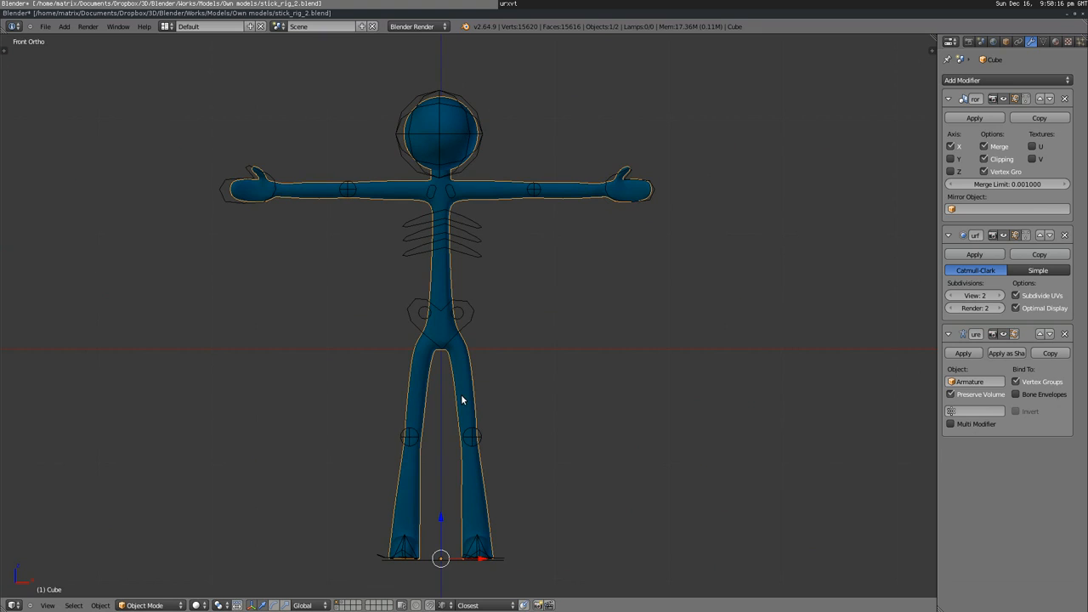
Select the rig's left hand IK control and try rotating and moving it in front view.
right_click(653, 194)
key("r")
right_click(662, 155)
key("g")
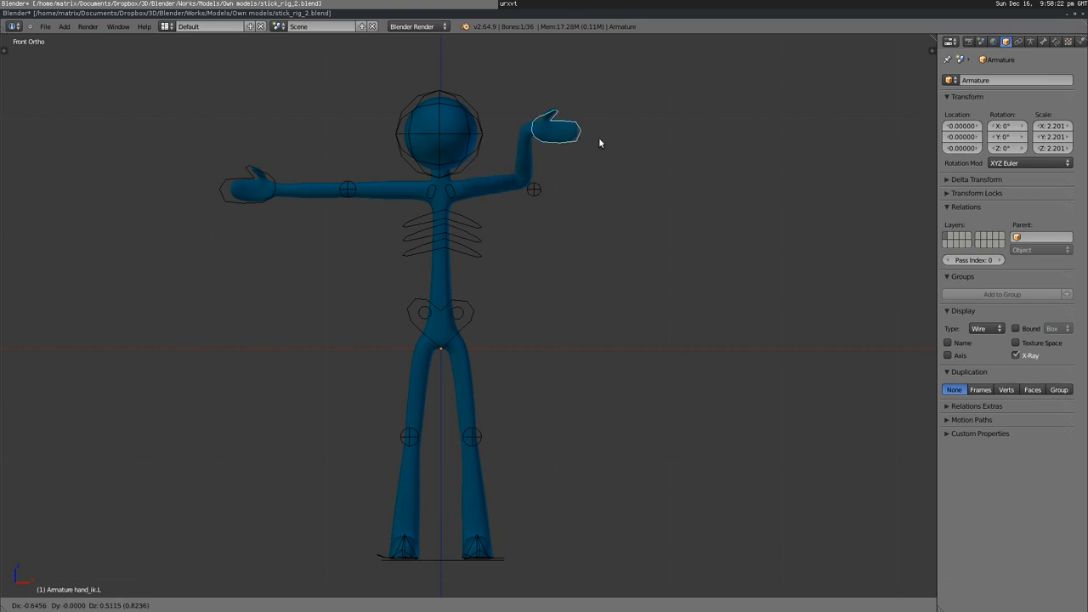
right_click(636, 119)
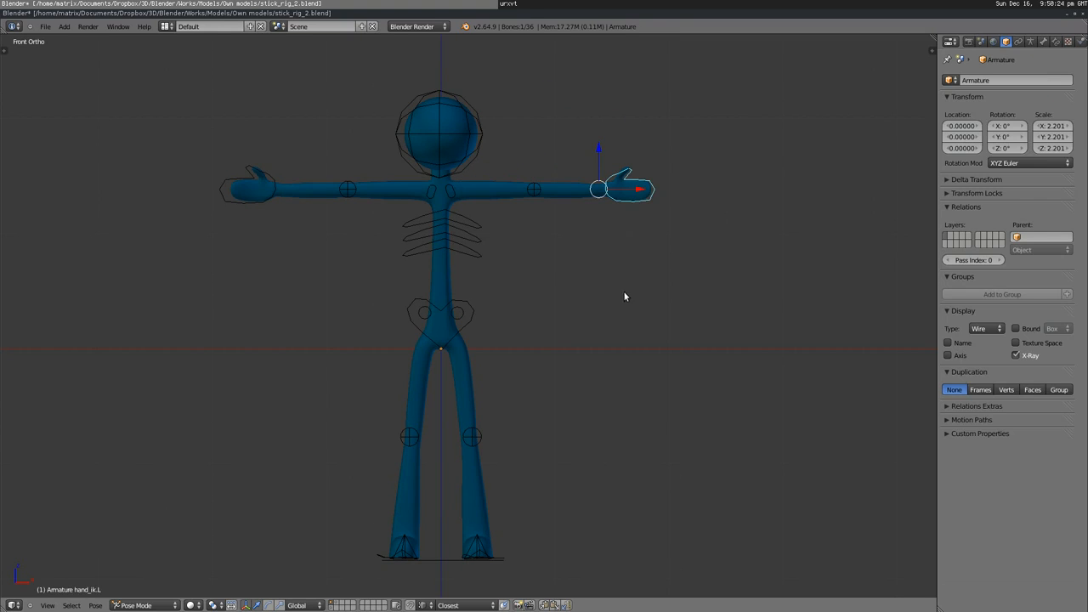